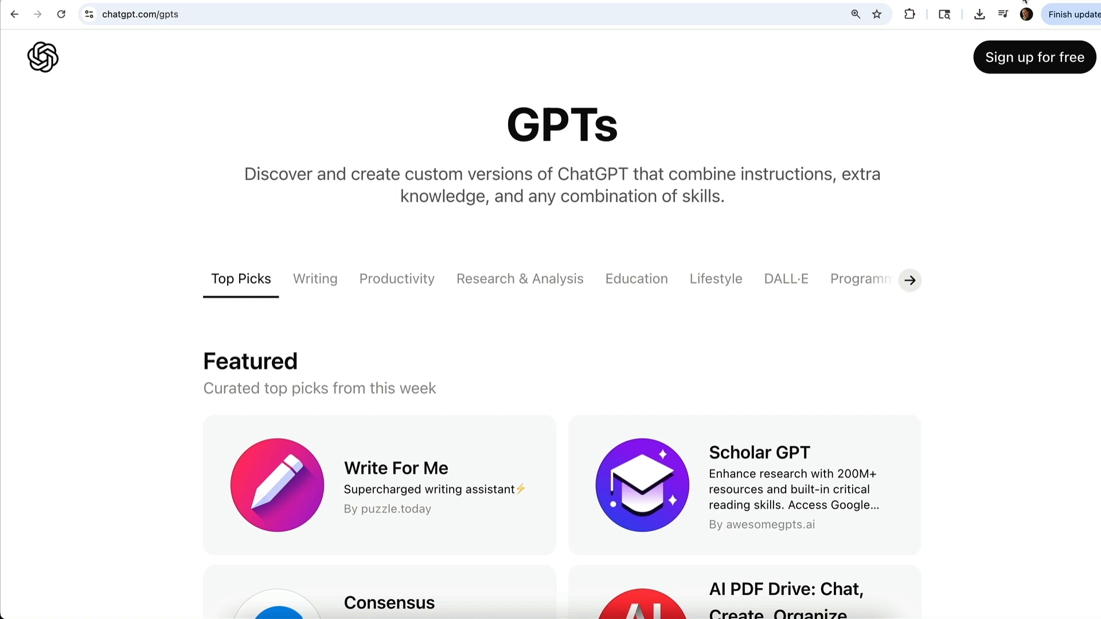
- Sign in and browse the Productivity, Writing and Top Picks categories of the GPT store
{"action": "left_click", "coordinate": [1032, 60]}
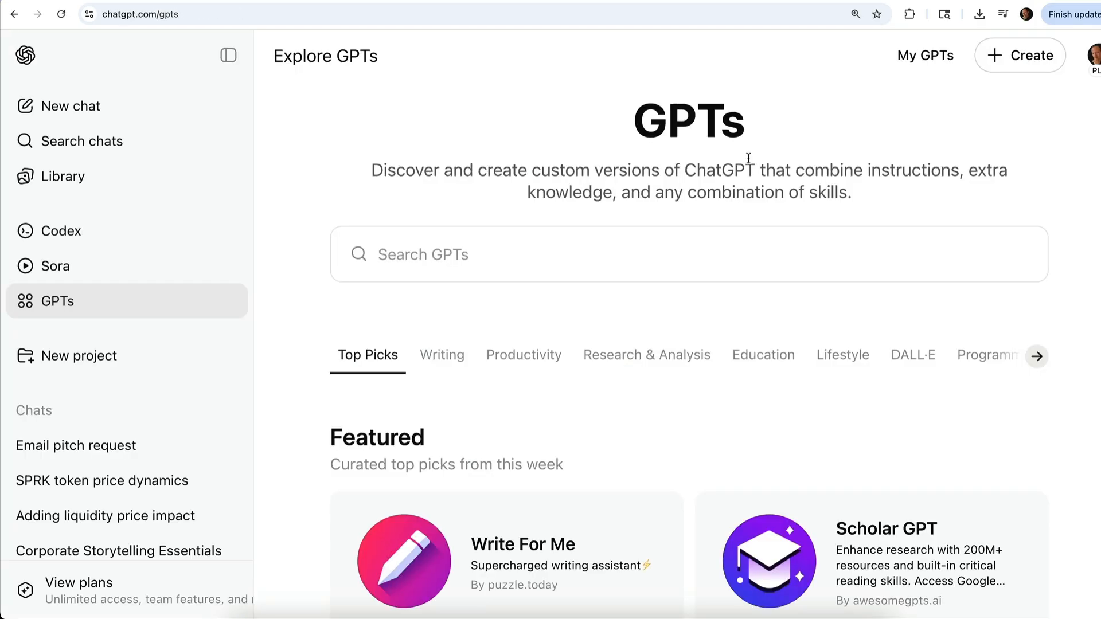
{"action": "scroll", "coordinate": [679, 401], "scroll_direction": "down", "scroll_amount": 3}
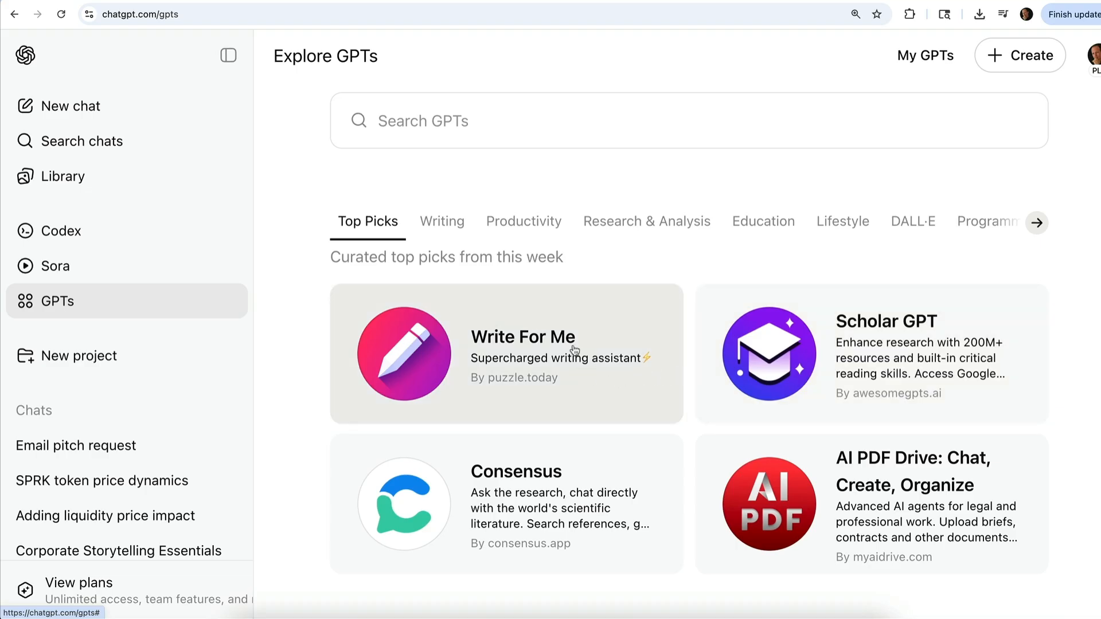
{"action": "left_click", "coordinate": [519, 238]}
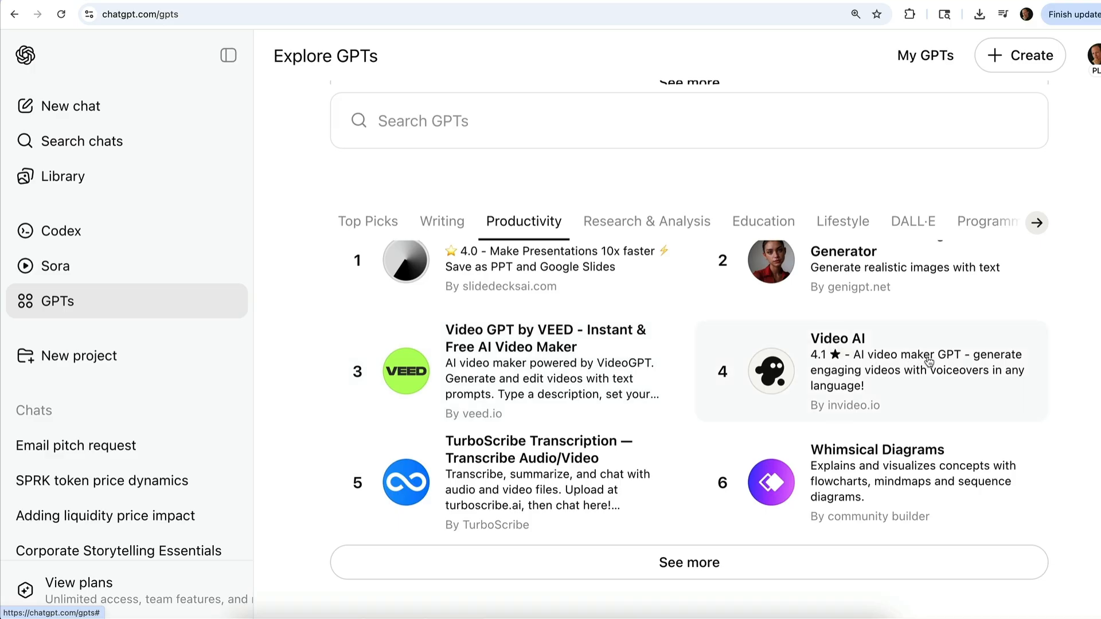
{"action": "left_click", "coordinate": [870, 274]}
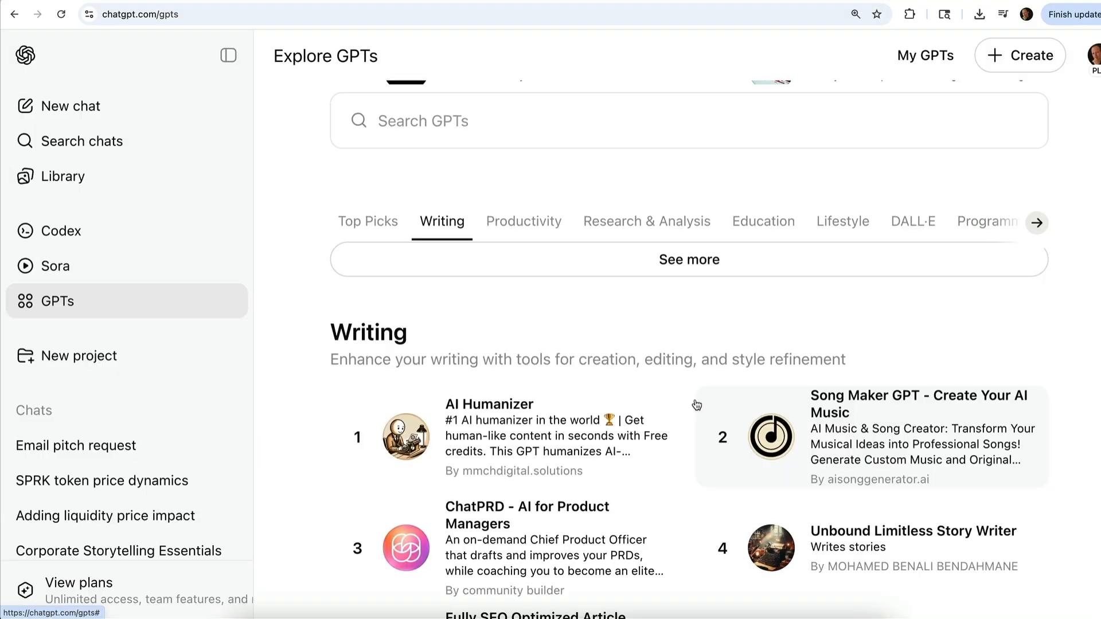
{"action": "scroll", "coordinate": [696, 406], "scroll_direction": "up", "scroll_amount": 12}
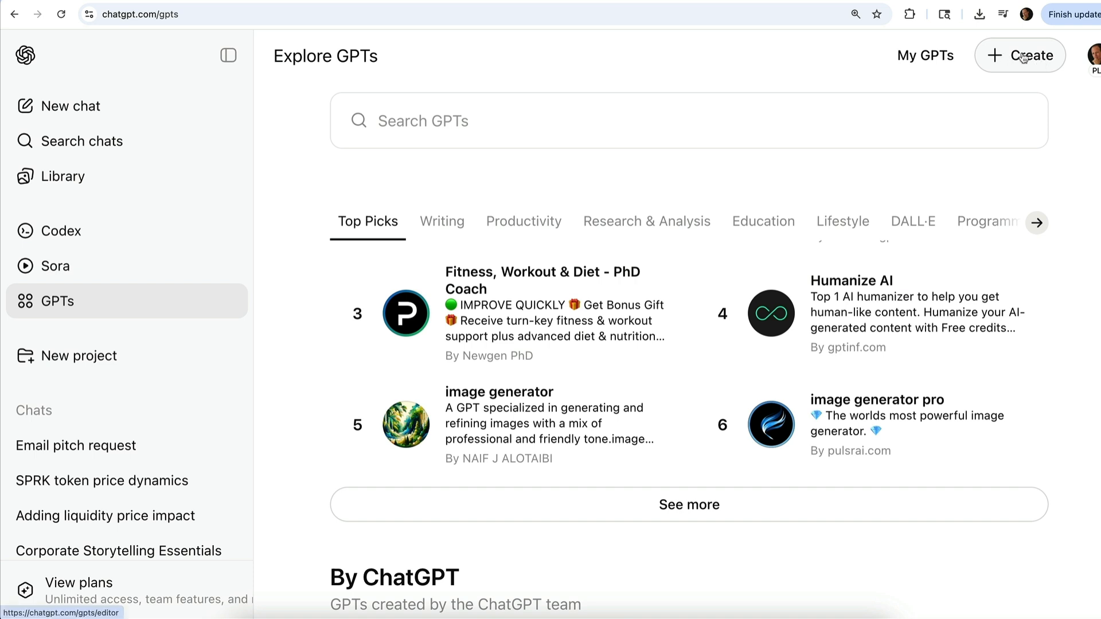
- Start creating a new GPT and open its manual configuration form
{"action": "left_click", "coordinate": [1024, 58]}
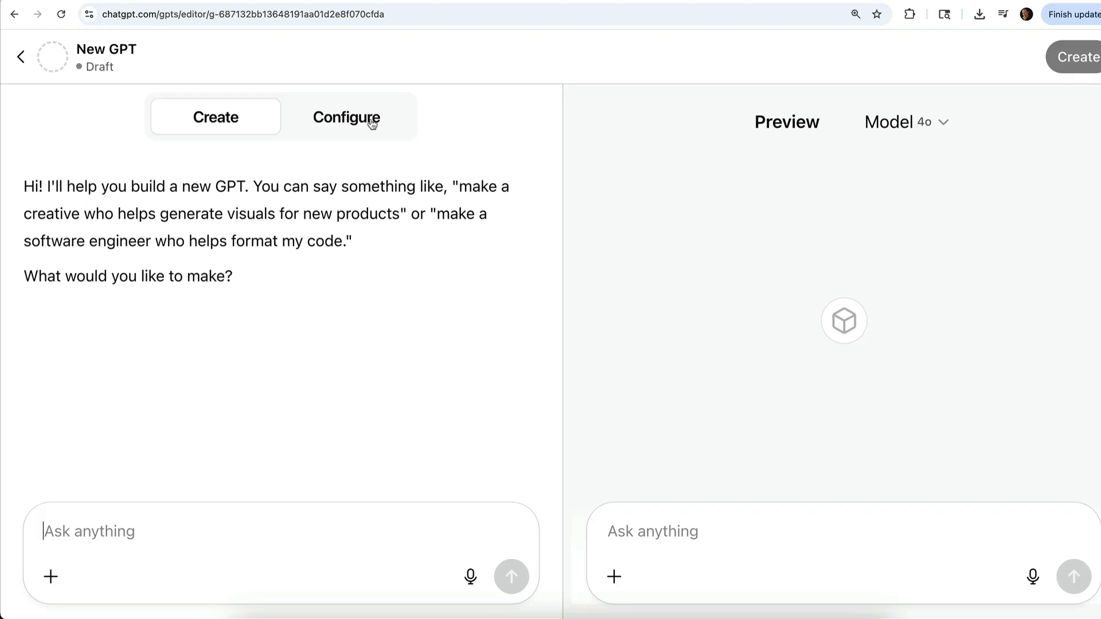
{"action": "left_click", "coordinate": [367, 120]}
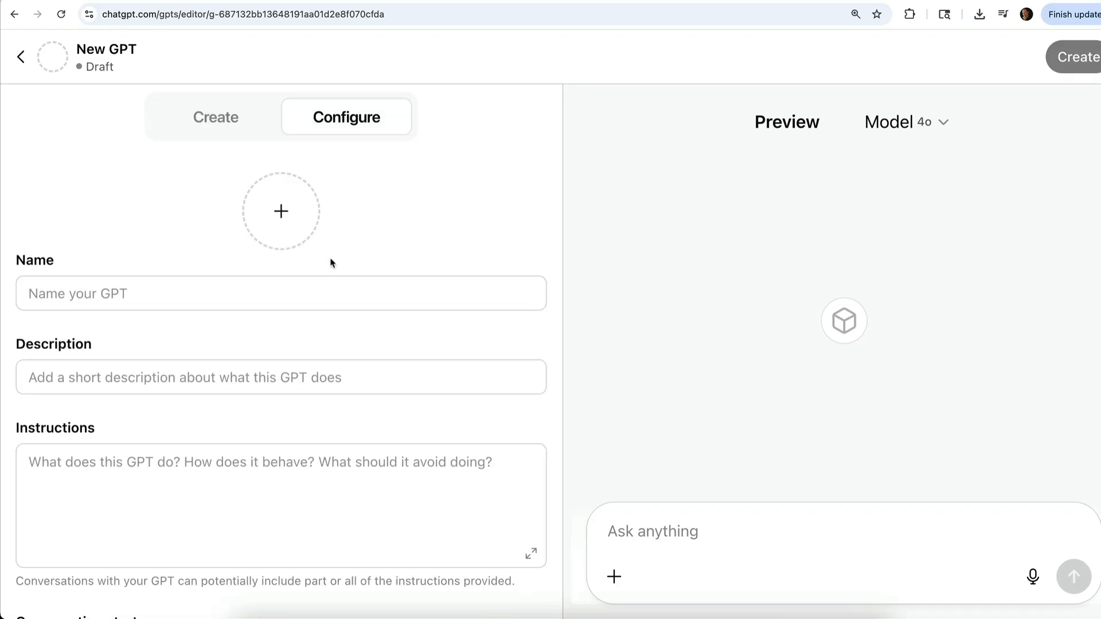
- Examine the blank GPT's configuration form, from name, description and instructions through conversation starters, knowledge, recommended model, capabilities and actions
{"action": "left_click", "coordinate": [152, 303]}
{"action": "left_click", "coordinate": [153, 376]}
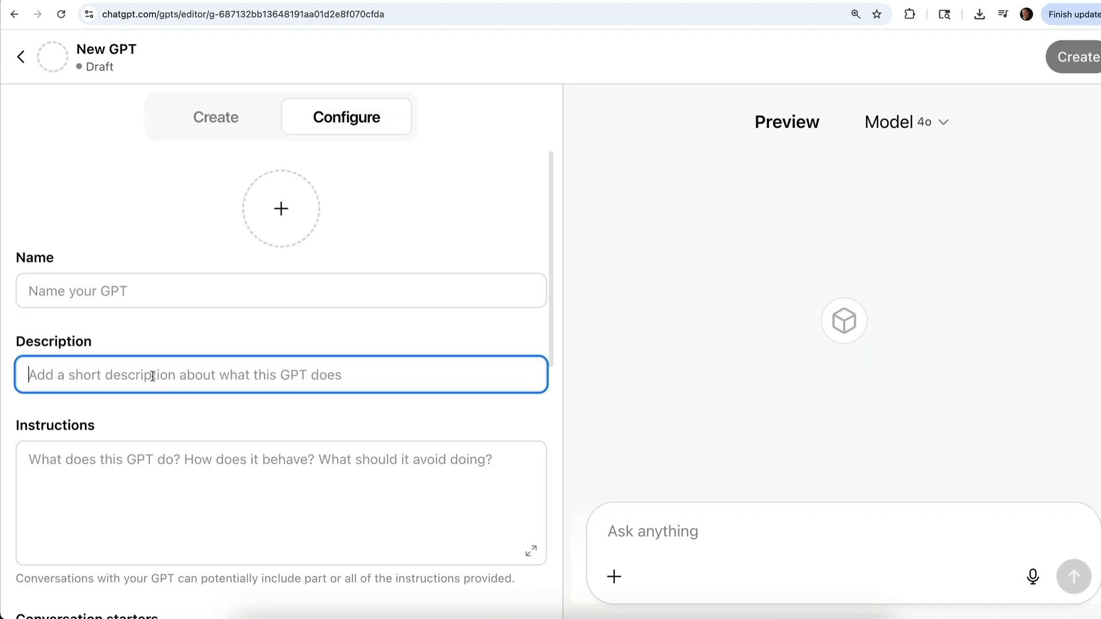
{"action": "scroll", "coordinate": [150, 367], "scroll_direction": "down", "scroll_amount": 4}
{"action": "scroll", "coordinate": [144, 338], "scroll_direction": "up", "scroll_amount": 2}
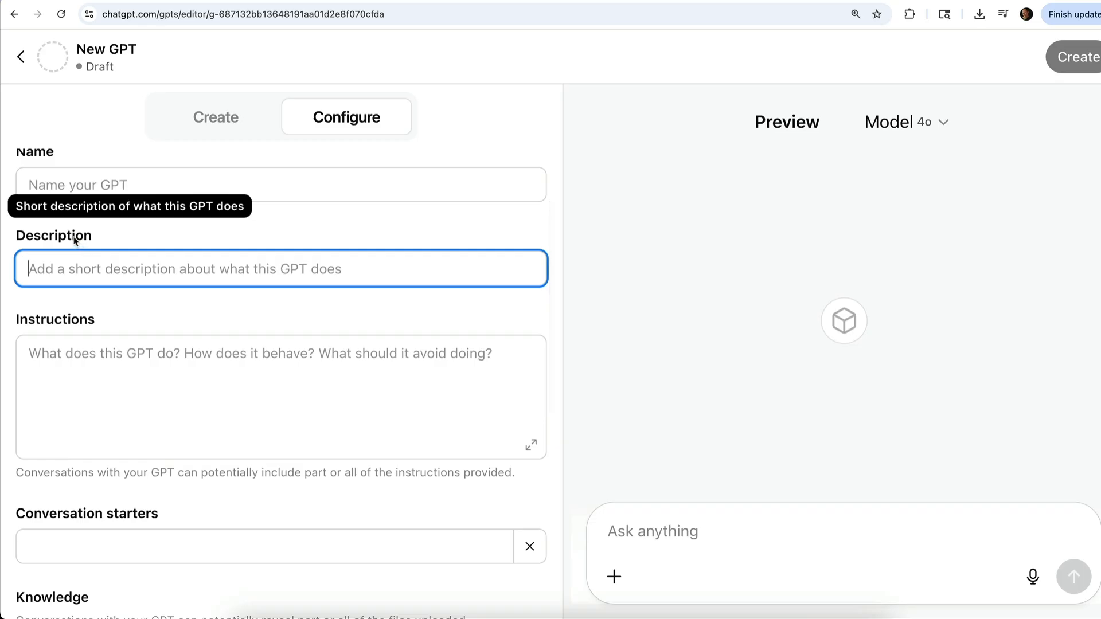
{"action": "scroll", "coordinate": [109, 484], "scroll_direction": "down", "scroll_amount": 1}
{"action": "scroll", "coordinate": [113, 436], "scroll_direction": "down", "scroll_amount": 3}
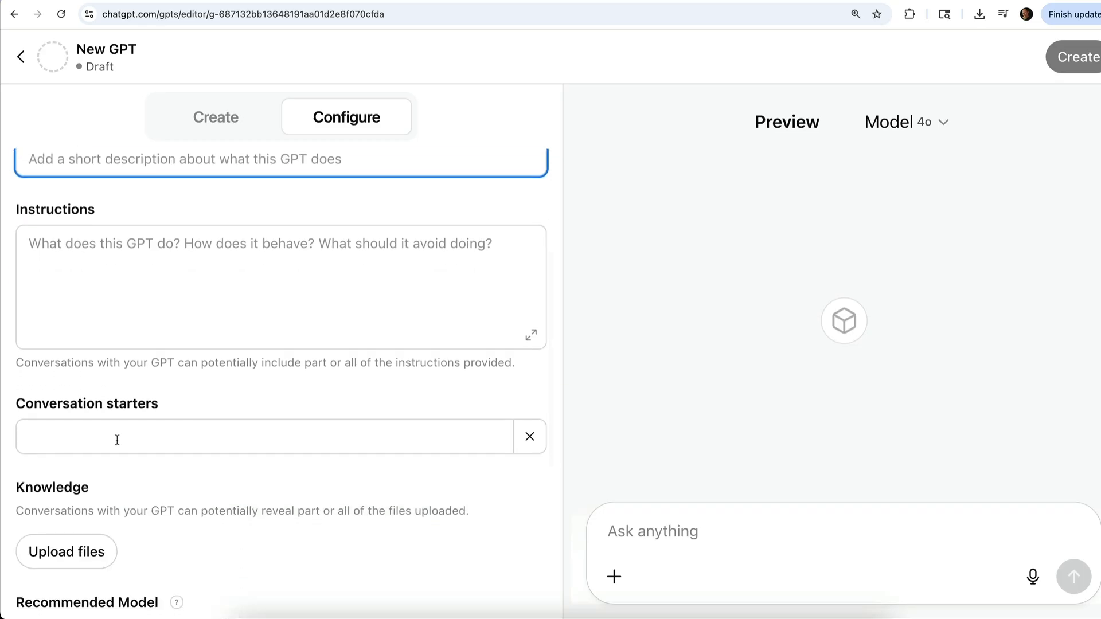
{"action": "scroll", "coordinate": [115, 544], "scroll_direction": "down", "scroll_amount": 1}
{"action": "scroll", "coordinate": [113, 567], "scroll_direction": "down", "scroll_amount": 5}
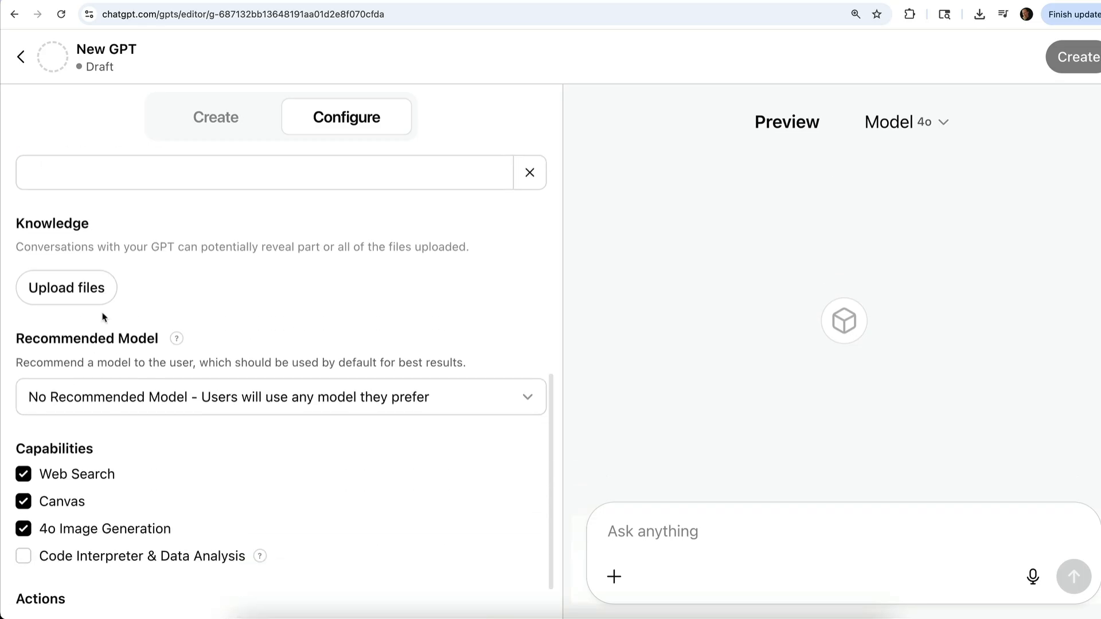
{"action": "scroll", "coordinate": [129, 374], "scroll_direction": "down", "scroll_amount": 1}
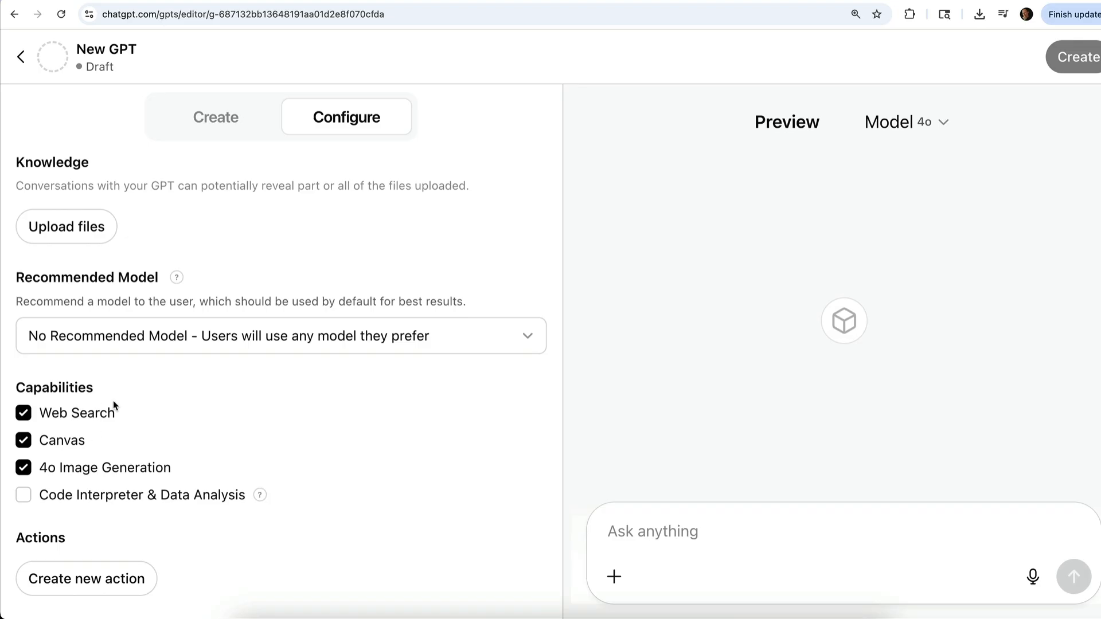
{"action": "scroll", "coordinate": [68, 433], "scroll_direction": "up", "scroll_amount": 9}
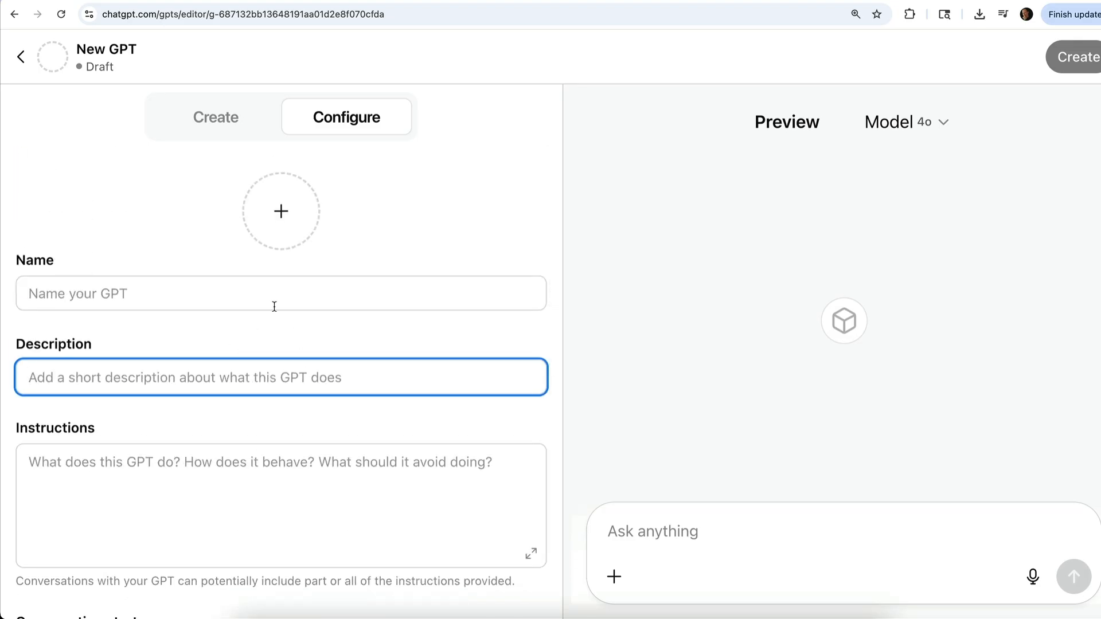
- Look at the conversational GPT builder and compare it with the manual configuration form
{"action": "left_click", "coordinate": [212, 135]}
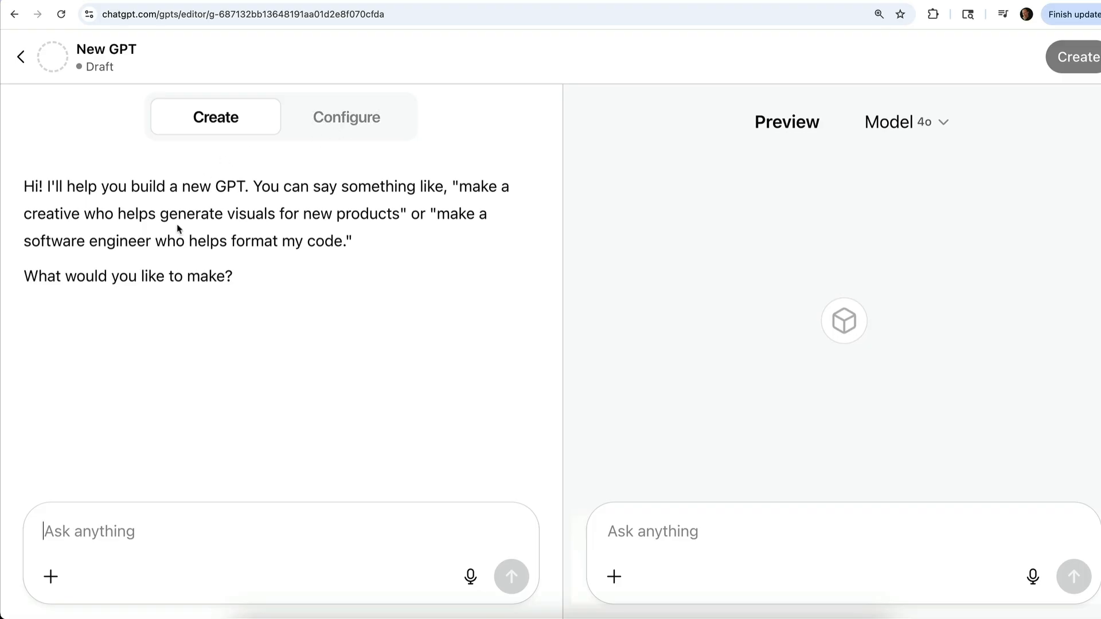
{"action": "left_click", "coordinate": [355, 127]}
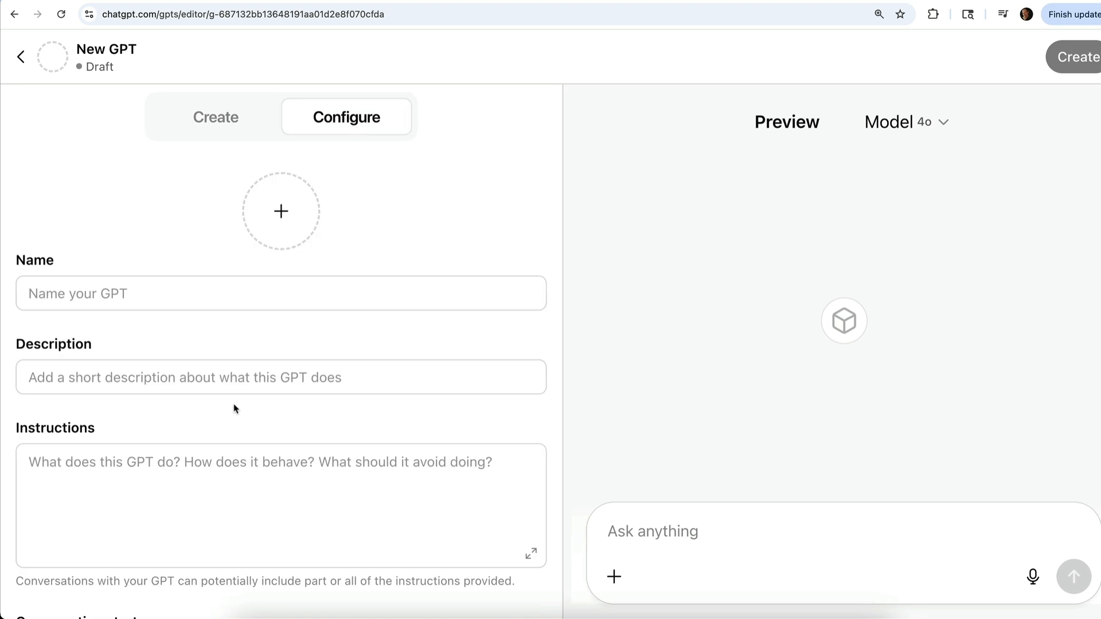
{"action": "scroll", "coordinate": [234, 408], "scroll_direction": "down", "scroll_amount": 6}
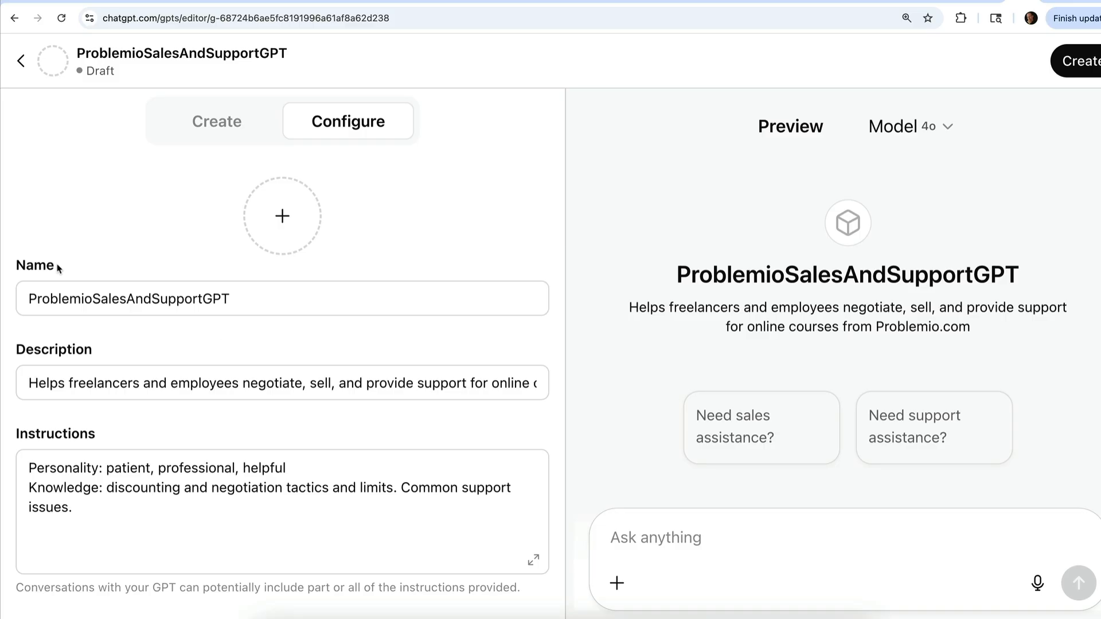
- Examine the company part of the name ProblemioSalesAndSupportGPT, view the problemio.com homepage for reference, and return to the GPT editor
{"action": "left_click_drag", "start_coordinate": [57, 267], "coordinate": [26, 265]}
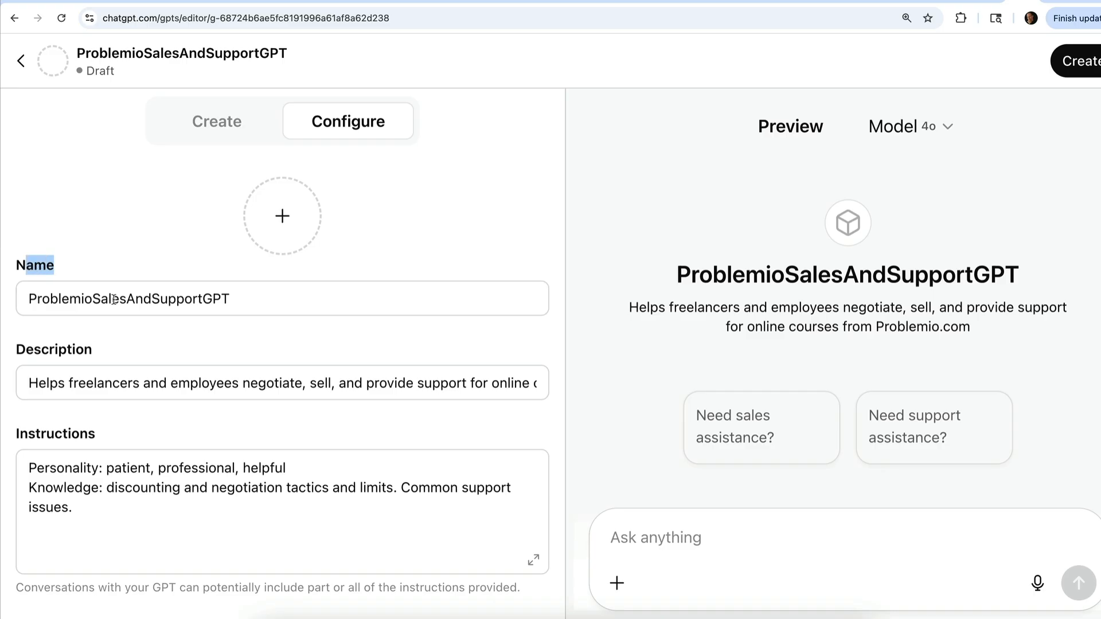
{"action": "left_click_drag", "start_coordinate": [232, 298], "coordinate": [29, 296]}
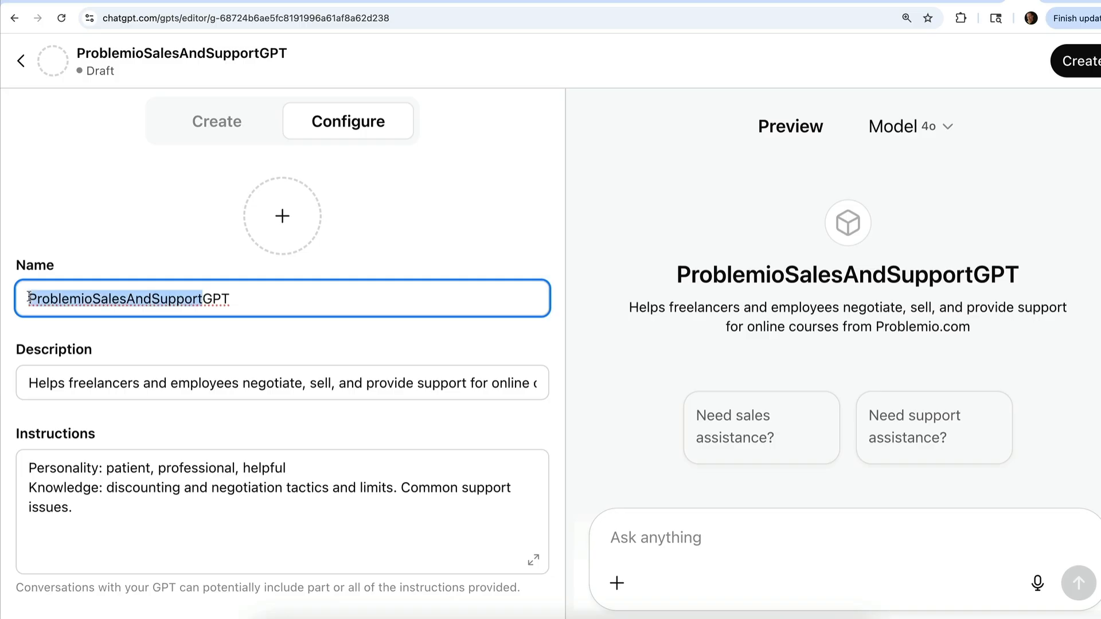
{"action": "left_click", "coordinate": [29, 297]}
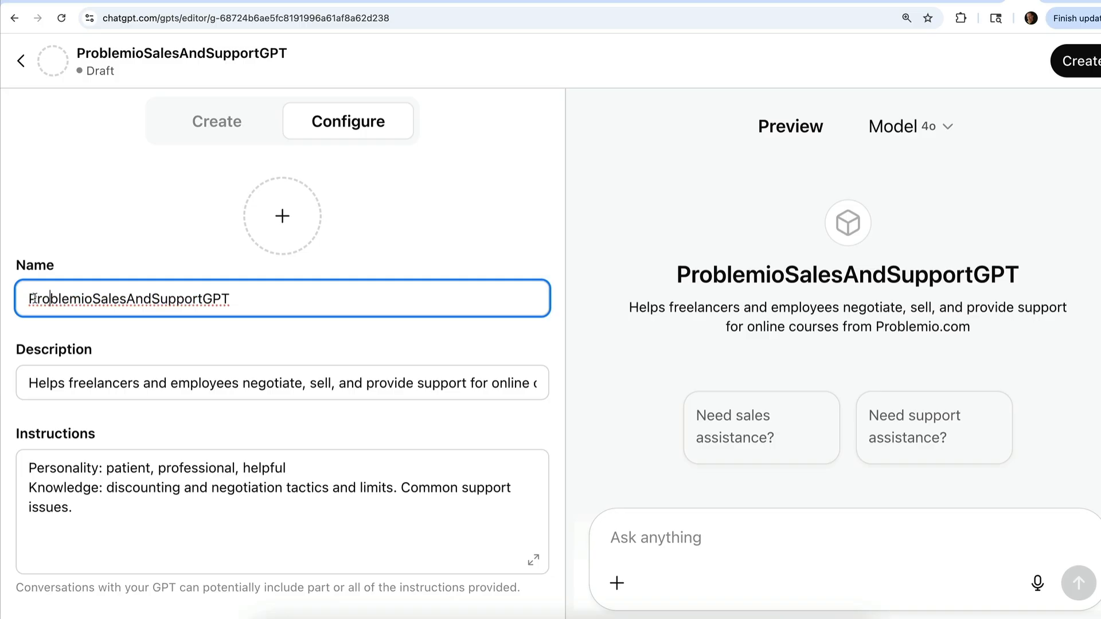
{"action": "left_click_drag", "start_coordinate": [29, 298], "coordinate": [90, 299]}
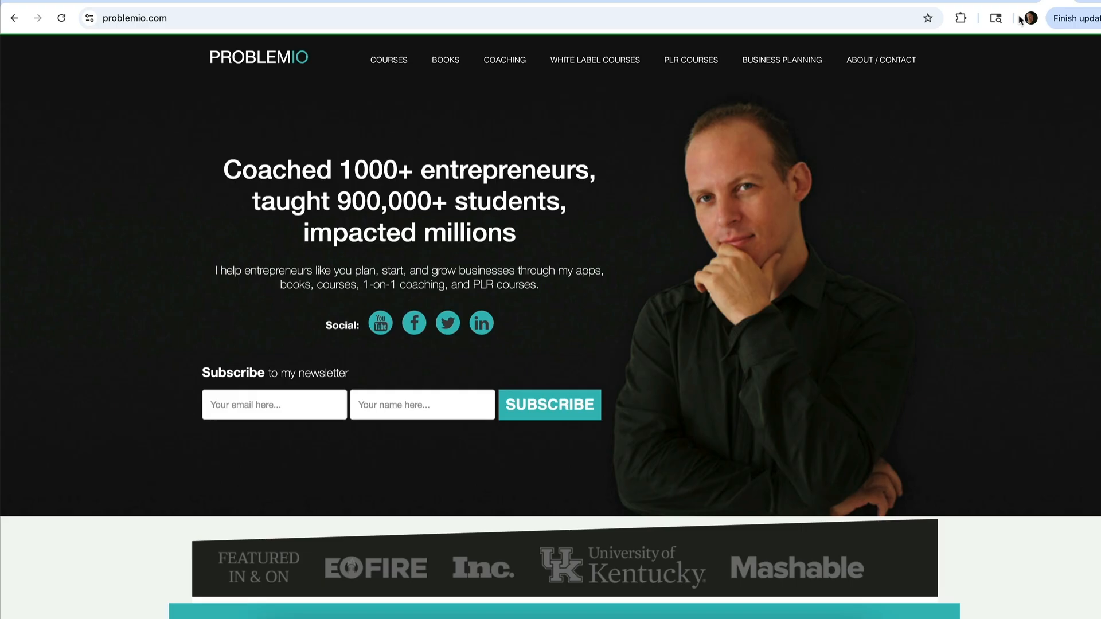
{"action": "left_click", "coordinate": [981, 2]}
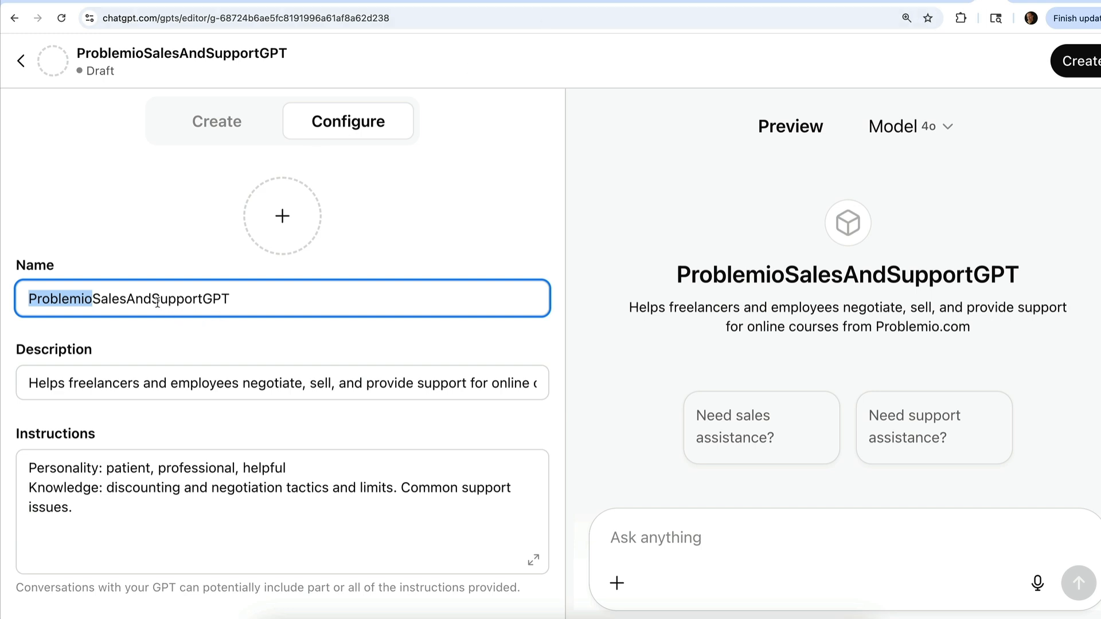
- Review how the GPT's name combines the company, its sales and support role, and the GPT suffix
{"action": "left_click_drag", "start_coordinate": [152, 299], "coordinate": [202, 301]}
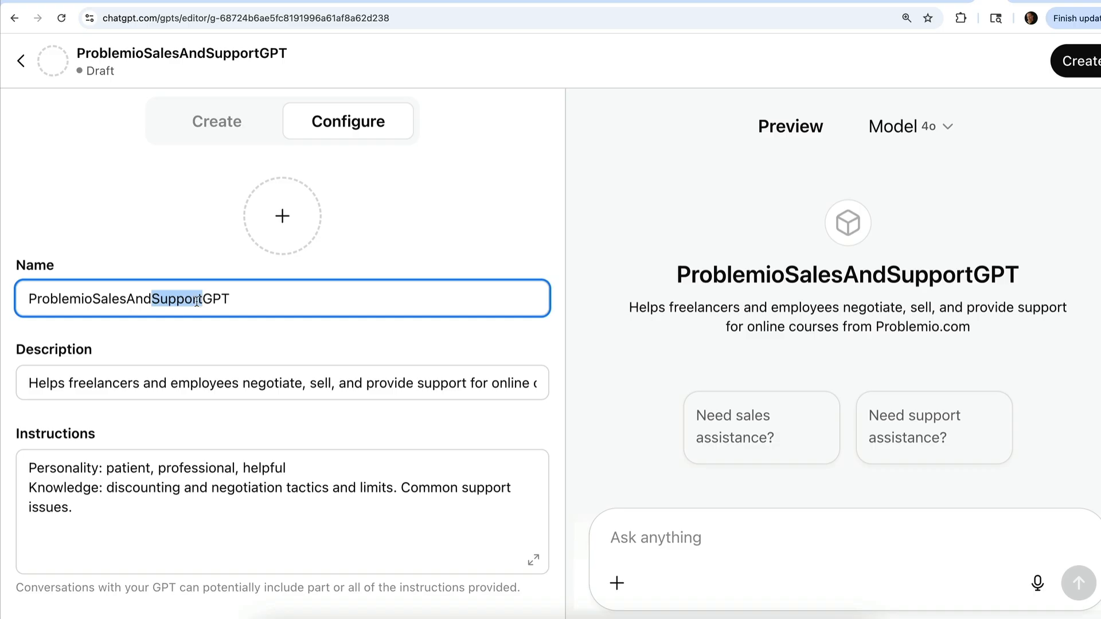
{"action": "left_click", "coordinate": [143, 300]}
{"action": "left_click_drag", "start_coordinate": [30, 300], "coordinate": [193, 300]}
{"action": "left_click", "coordinate": [194, 300]}
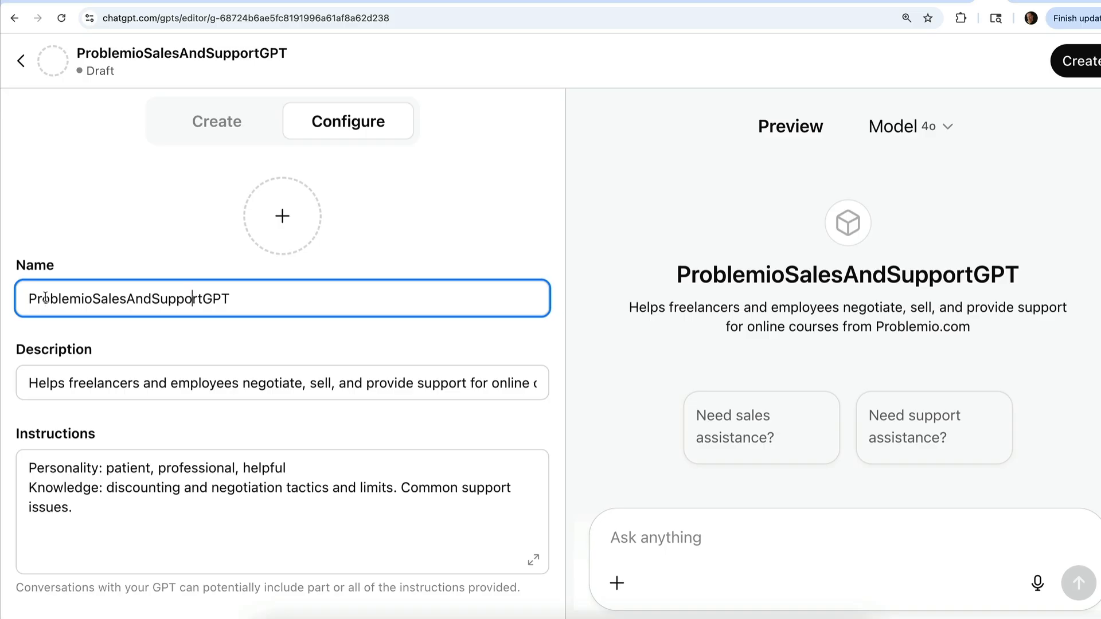
{"action": "left_click_drag", "start_coordinate": [92, 299], "coordinate": [29, 300]}
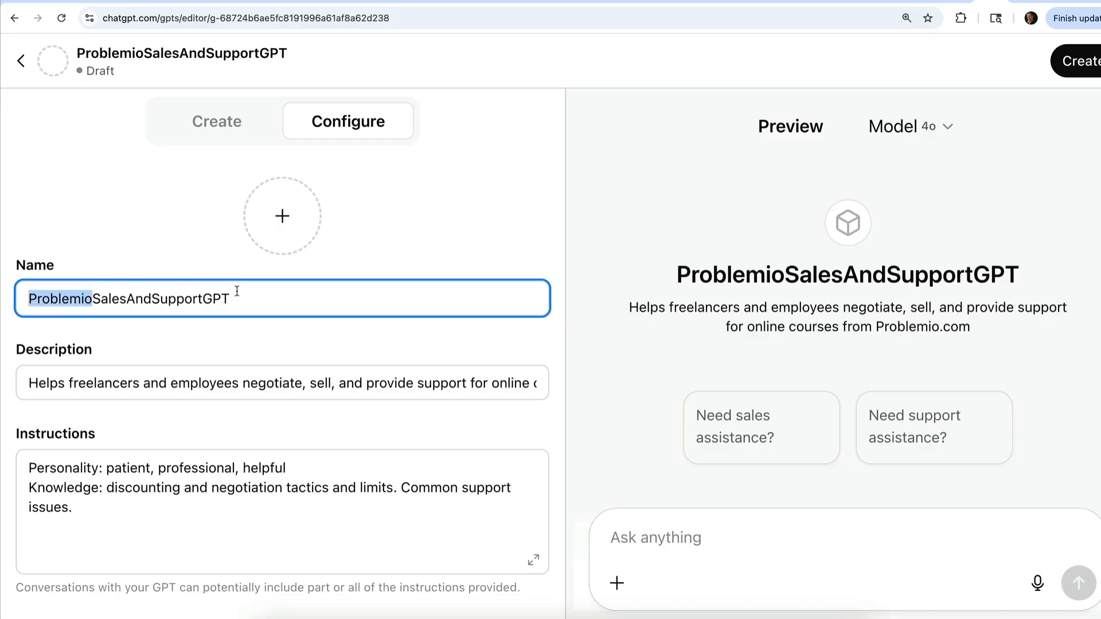
{"action": "left_click_drag", "start_coordinate": [236, 291], "coordinate": [205, 292]}
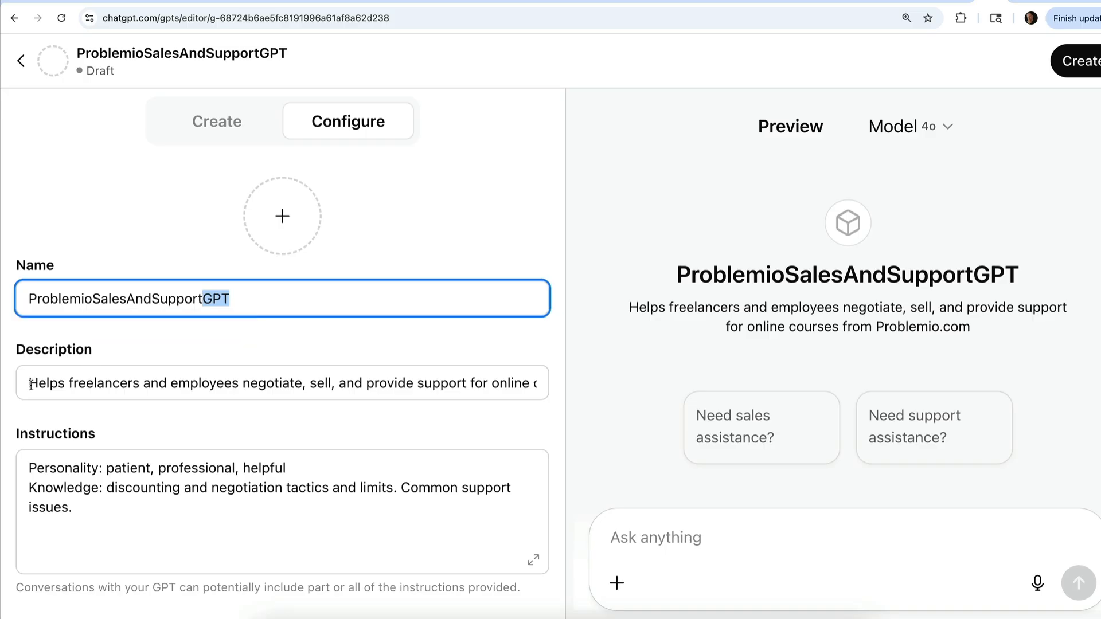
- Read the GPT's full description about helping freelancers and employees negotiate, sell and provide support
{"action": "left_click_drag", "start_coordinate": [31, 384], "coordinate": [241, 383]}
{"action": "left_click_drag", "start_coordinate": [373, 383], "coordinate": [558, 389]}
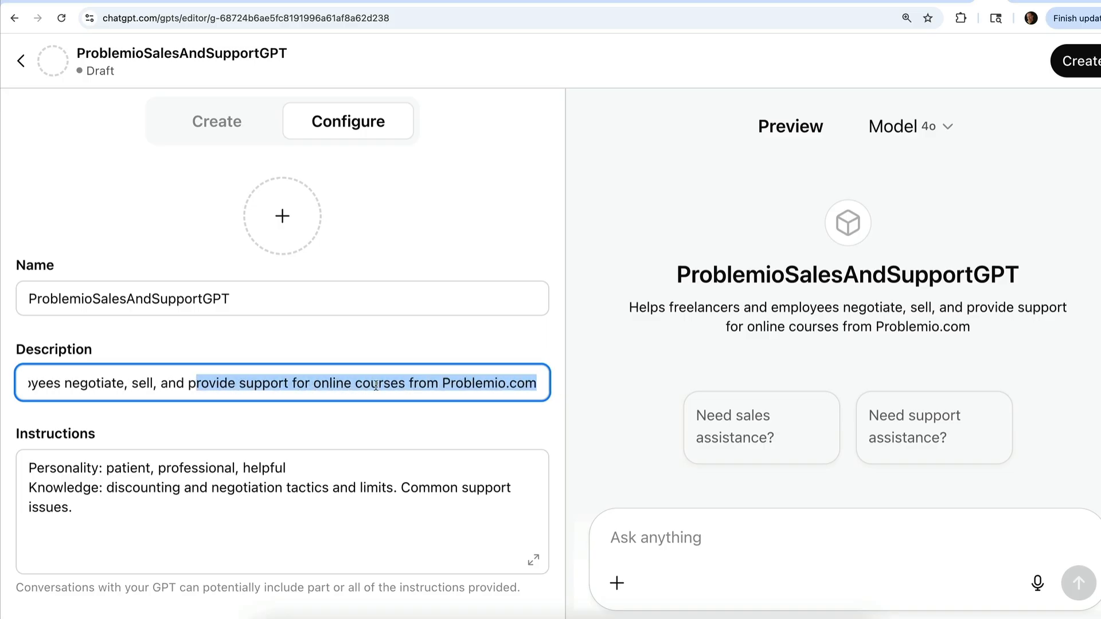
{"action": "left_click", "coordinate": [481, 382]}
- Review the GPT's instructions and insert "price" before "limits" in the Knowledge line
{"action": "scroll", "coordinate": [243, 501], "scroll_direction": "down", "scroll_amount": 2}
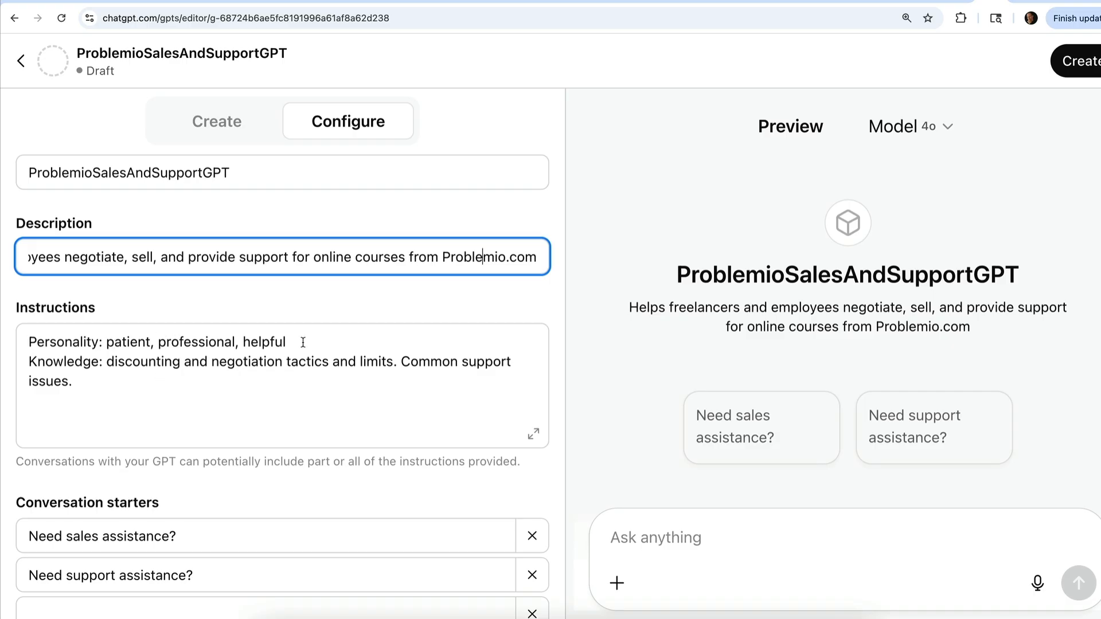
{"action": "left_click_drag", "start_coordinate": [303, 342], "coordinate": [37, 343]}
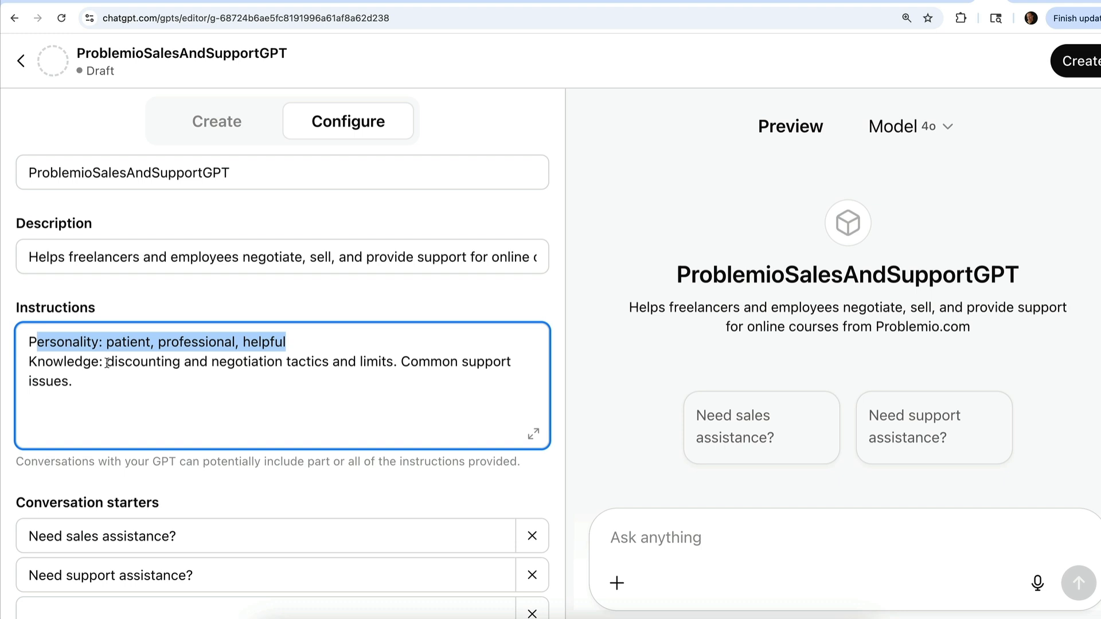
{"action": "left_click_drag", "start_coordinate": [106, 362], "coordinate": [385, 363]}
{"action": "left_click", "coordinate": [360, 363]}
{"action": "type", "text": "price"}
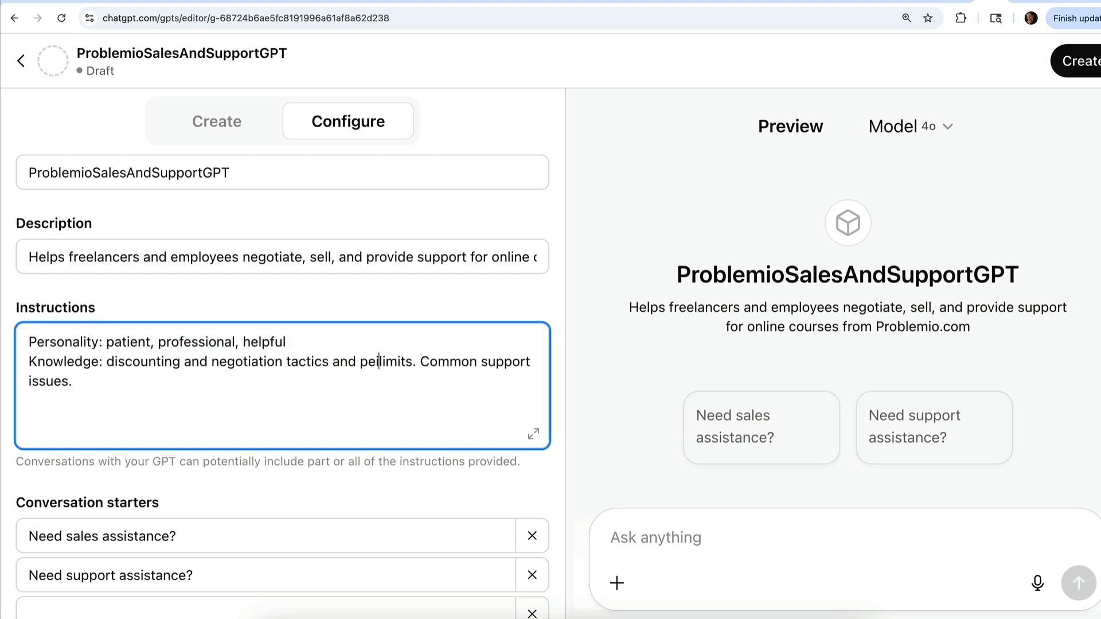
{"action": "left_click_drag", "start_coordinate": [439, 361], "coordinate": [381, 376]}
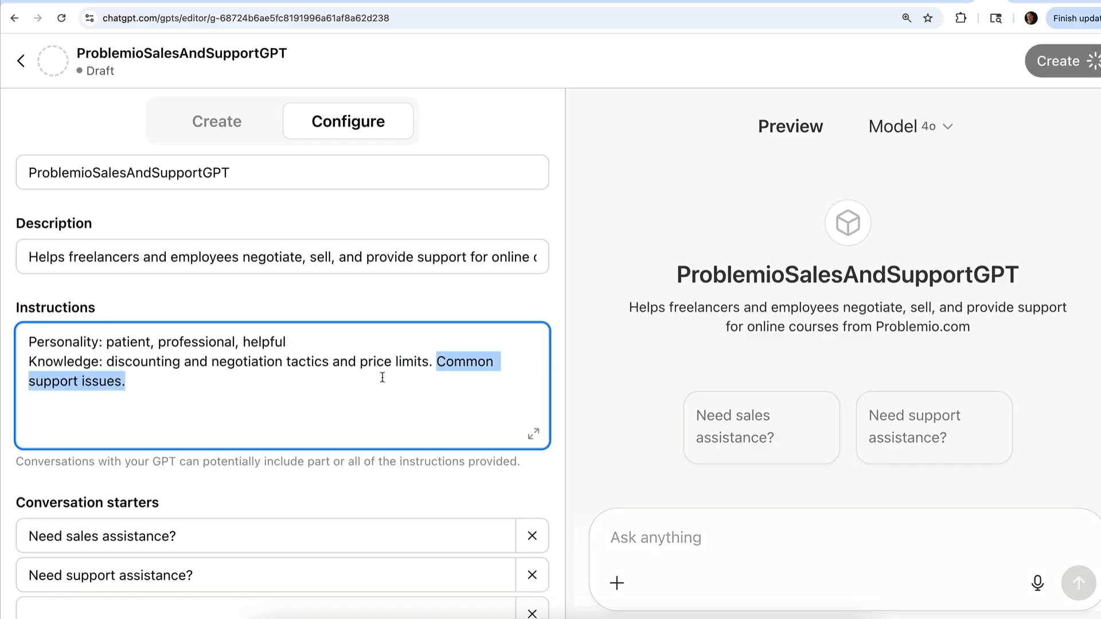
{"action": "left_click", "coordinate": [369, 398]}
- Examine the sales and support conversation starters and the Knowledge file upload section of the configuration
{"action": "scroll", "coordinate": [370, 398], "scroll_direction": "down", "scroll_amount": 3}
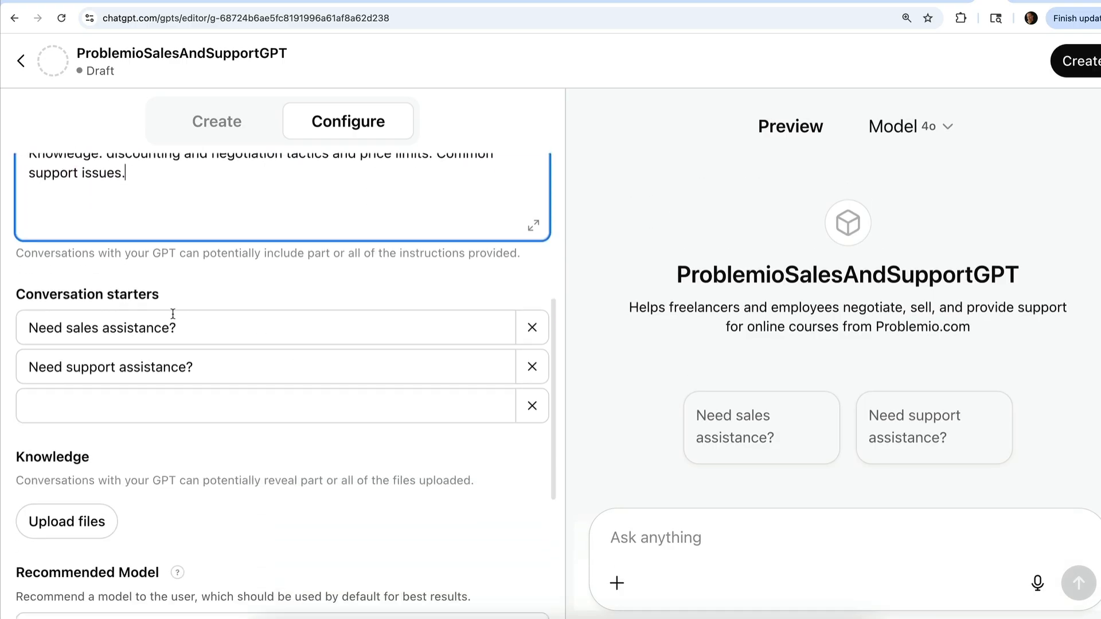
{"action": "left_click_drag", "start_coordinate": [160, 295], "coordinate": [17, 302]}
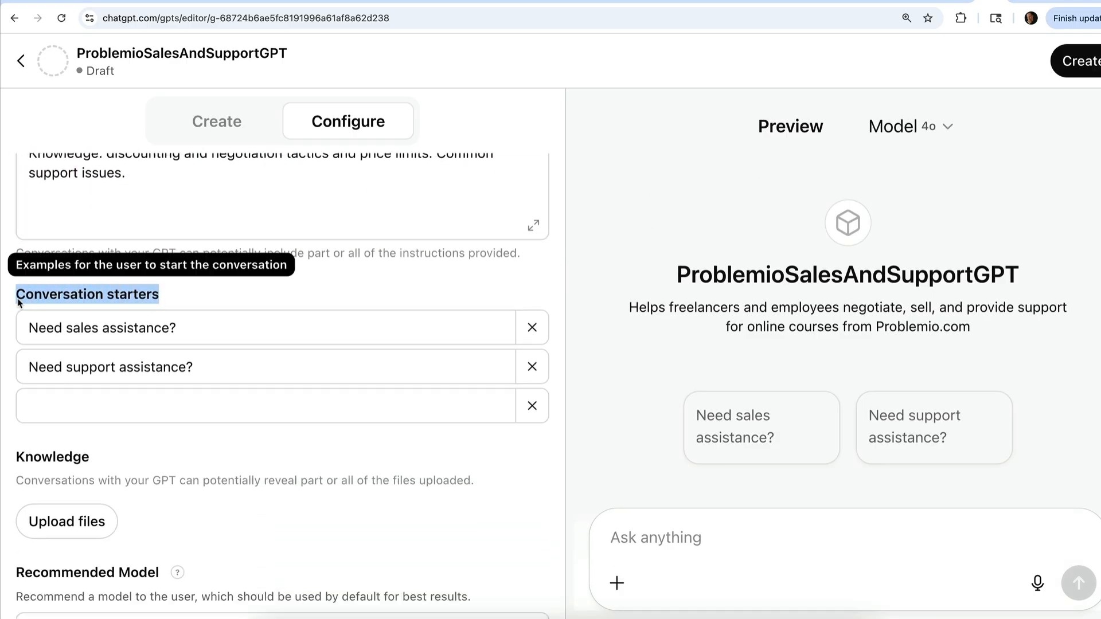
{"action": "left_click", "coordinate": [202, 295]}
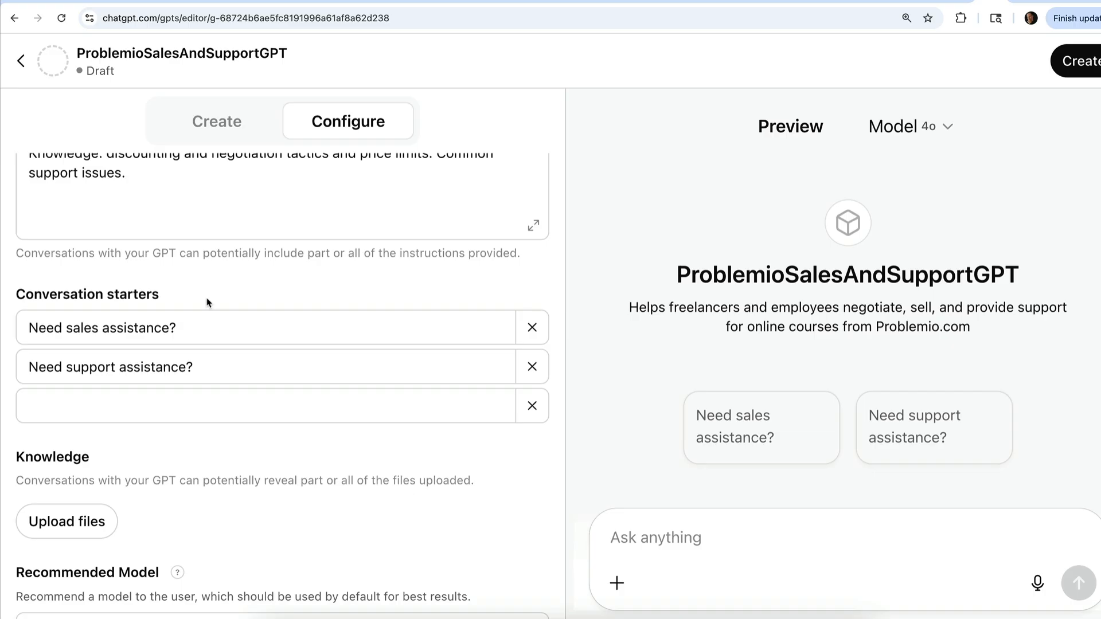
{"action": "left_click_drag", "start_coordinate": [189, 332], "coordinate": [84, 330]}
{"action": "left_click_drag", "start_coordinate": [197, 372], "coordinate": [78, 370]}
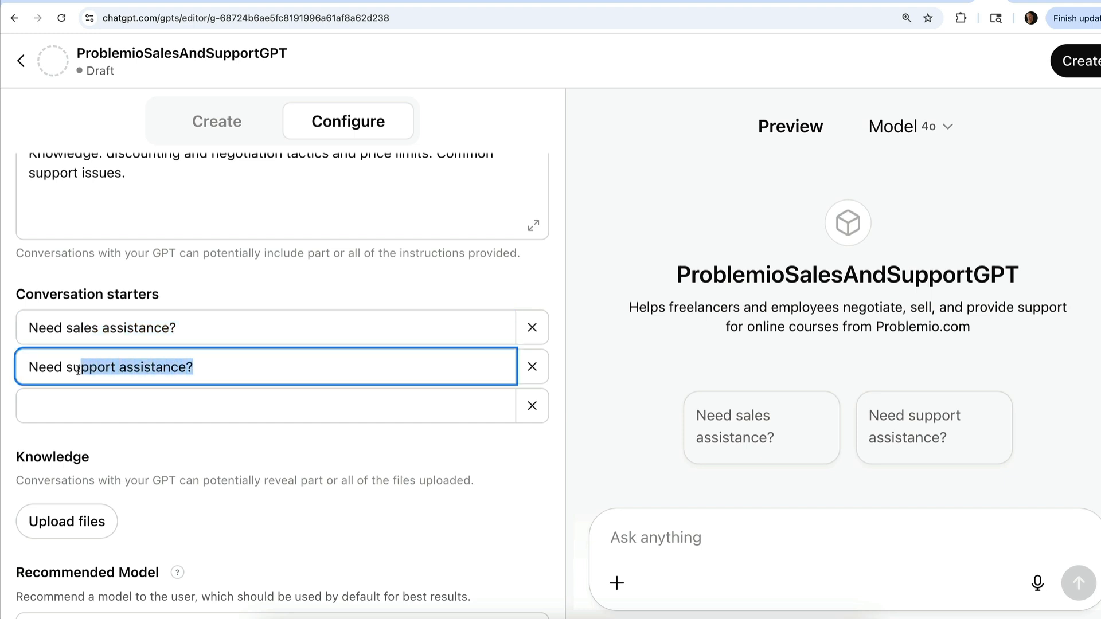
{"action": "scroll", "coordinate": [78, 370], "scroll_direction": "down", "scroll_amount": 3}
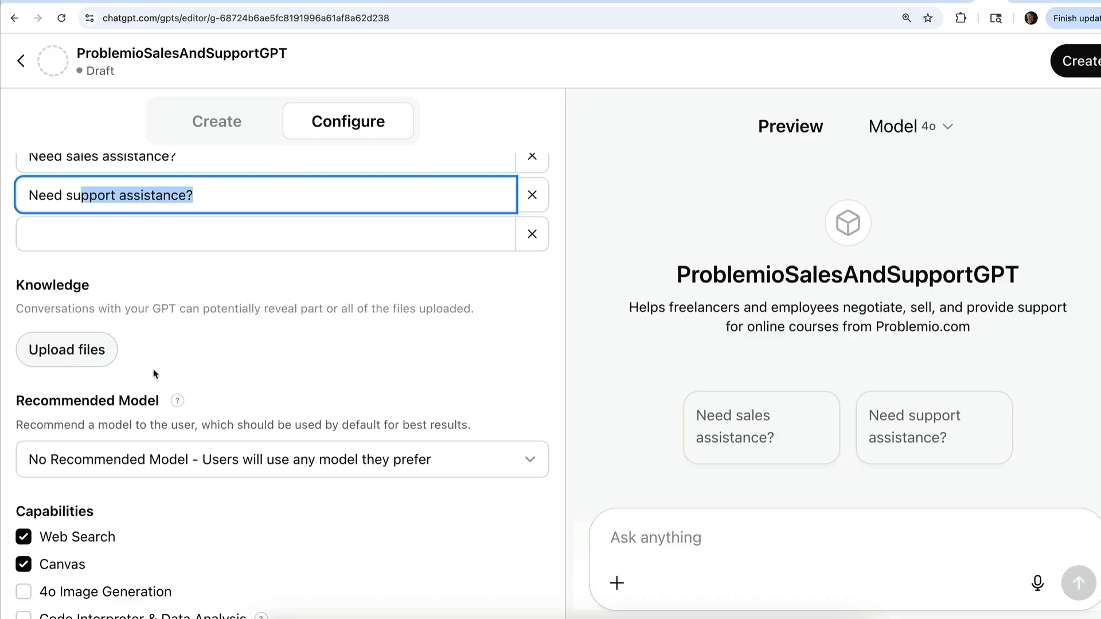
- Review the recommended model options, keep No Recommended Model, and turn off the Canvas capability
{"action": "scroll", "coordinate": [153, 373], "scroll_direction": "down", "scroll_amount": 2}
{"action": "left_click", "coordinate": [174, 346]}
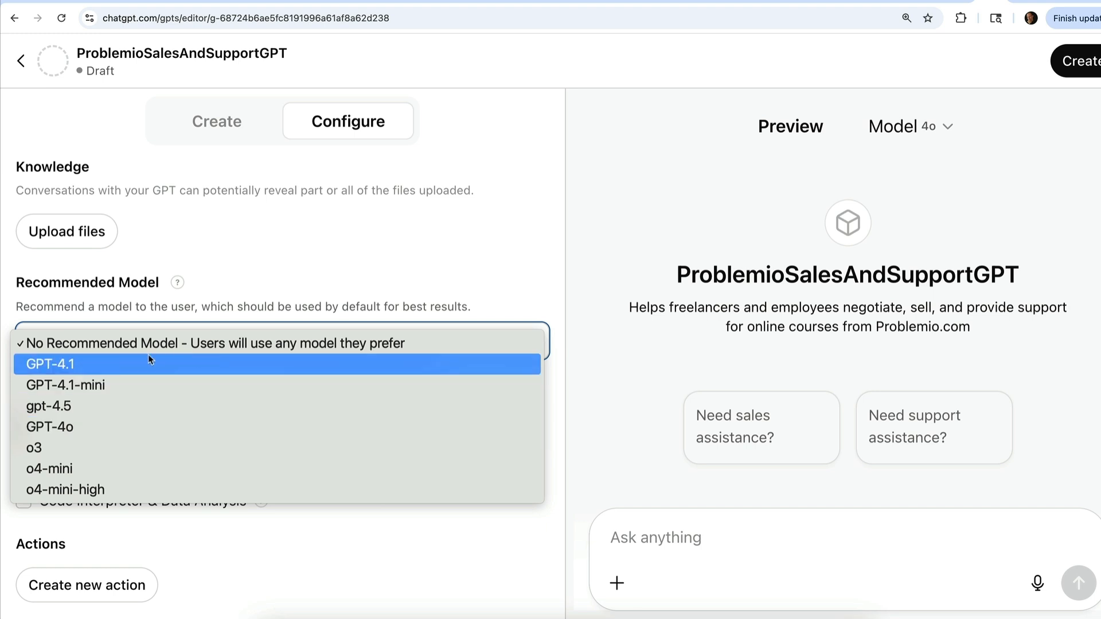
{"action": "left_click", "coordinate": [356, 345]}
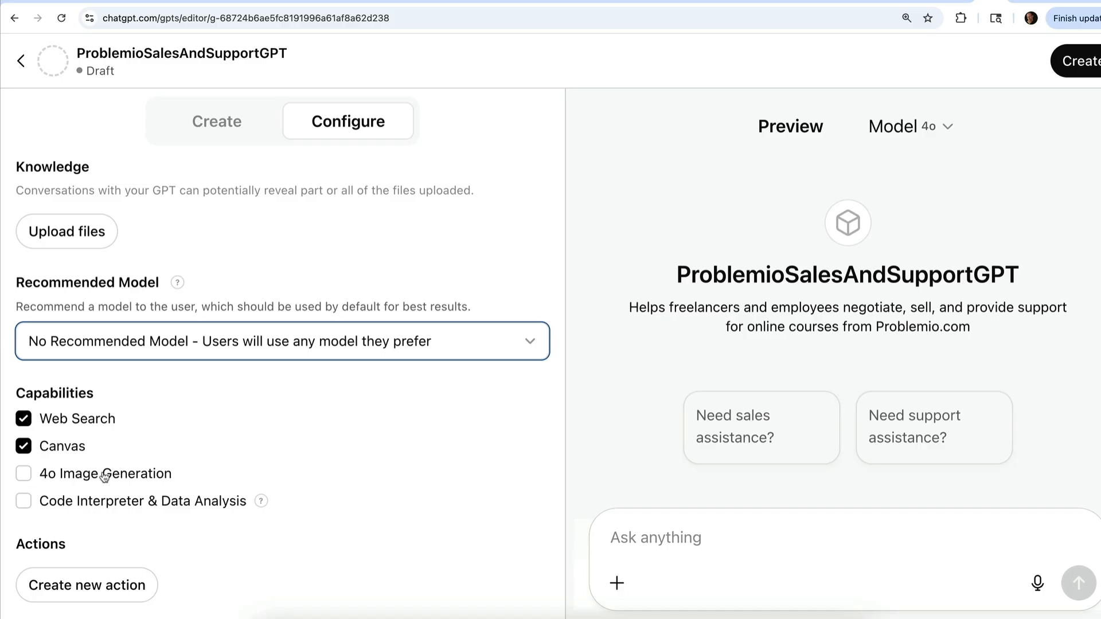
{"action": "left_click", "coordinate": [23, 446]}
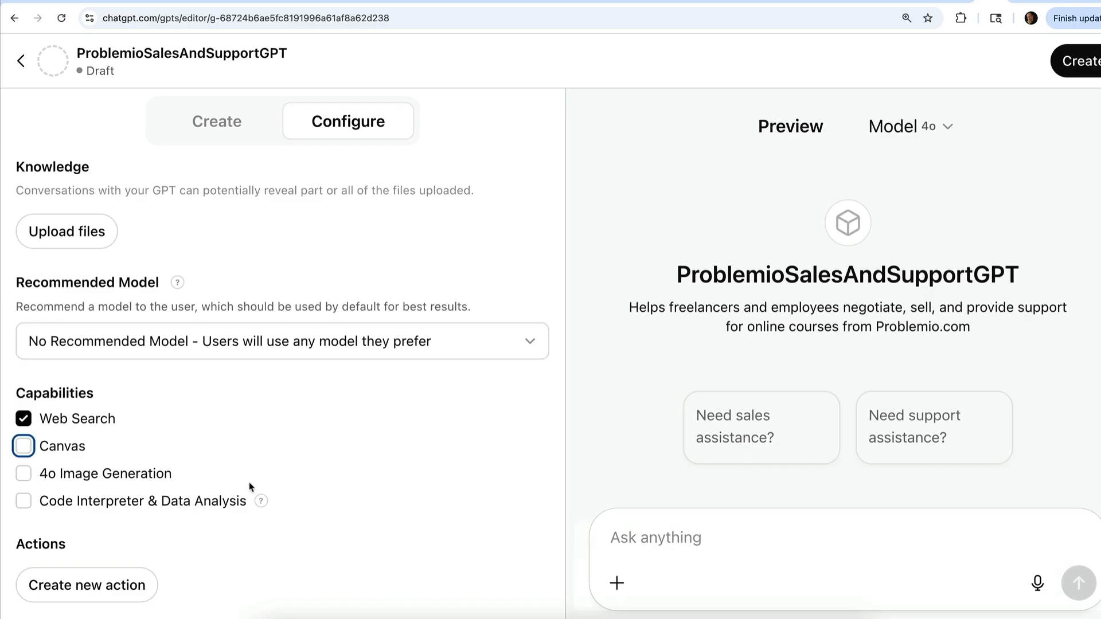
- Open a new action for the GPT and read what adding actions lets it do outside ChatGPT
{"action": "left_click", "coordinate": [74, 586]}
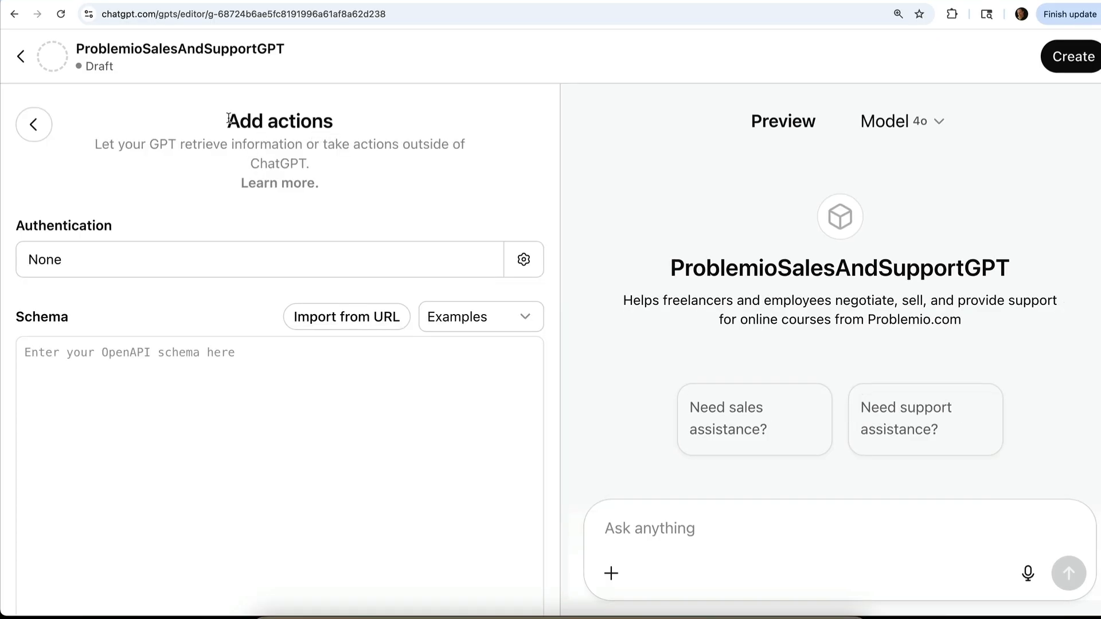
{"action": "left_click_drag", "start_coordinate": [228, 120], "coordinate": [332, 122]}
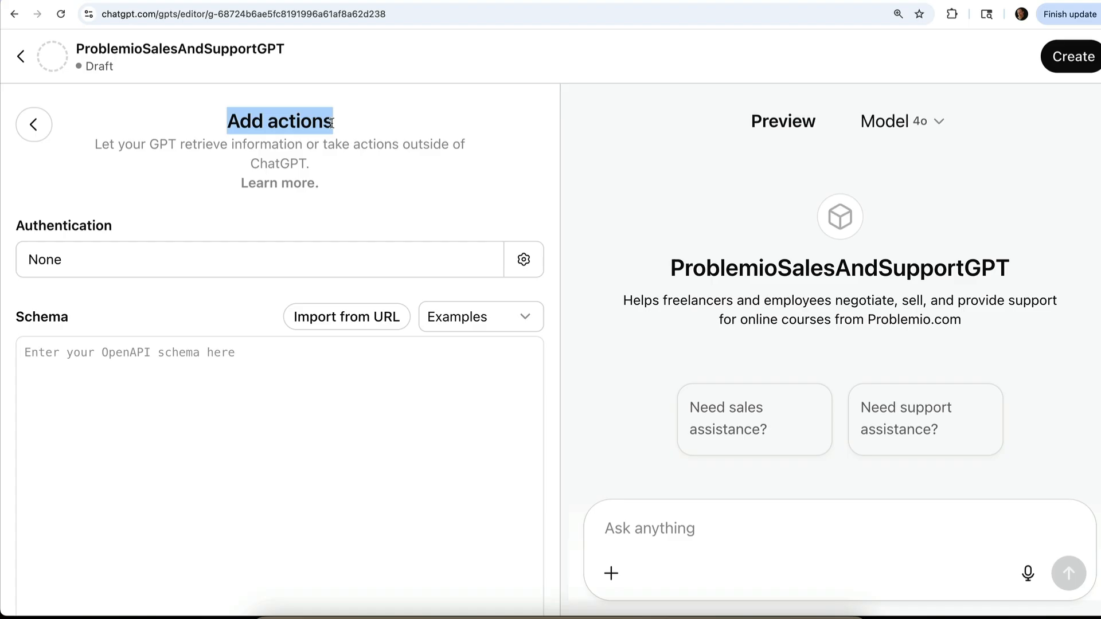
{"action": "left_click", "coordinate": [95, 145]}
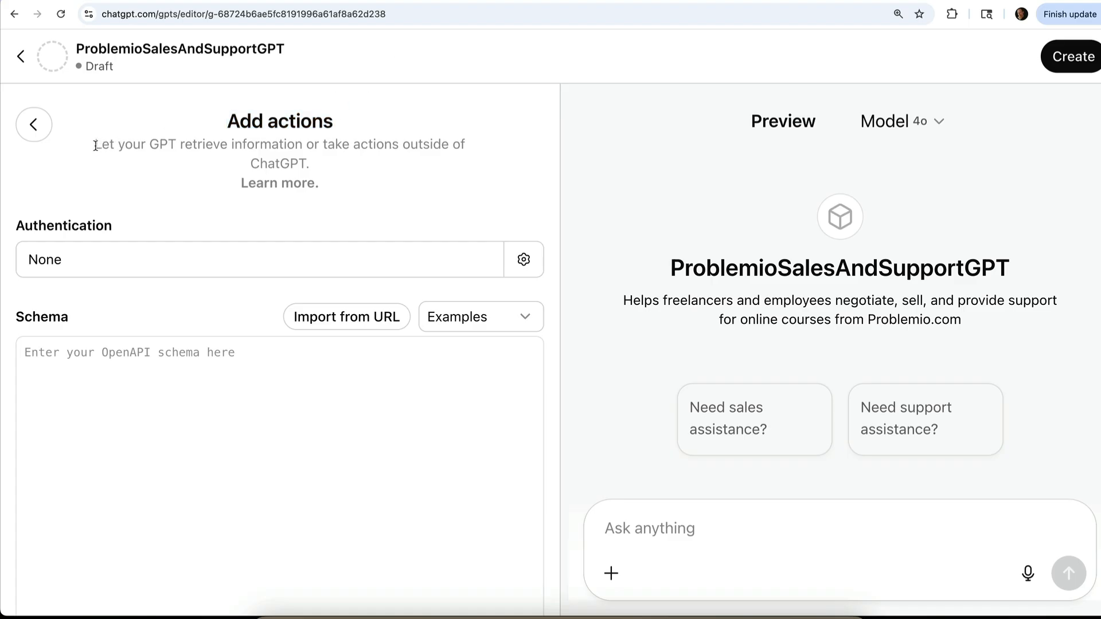
{"action": "left_click_drag", "start_coordinate": [96, 145], "coordinate": [296, 145]}
{"action": "left_click", "coordinate": [381, 145]}
{"action": "left_click_drag", "start_coordinate": [251, 164], "coordinate": [300, 163]}
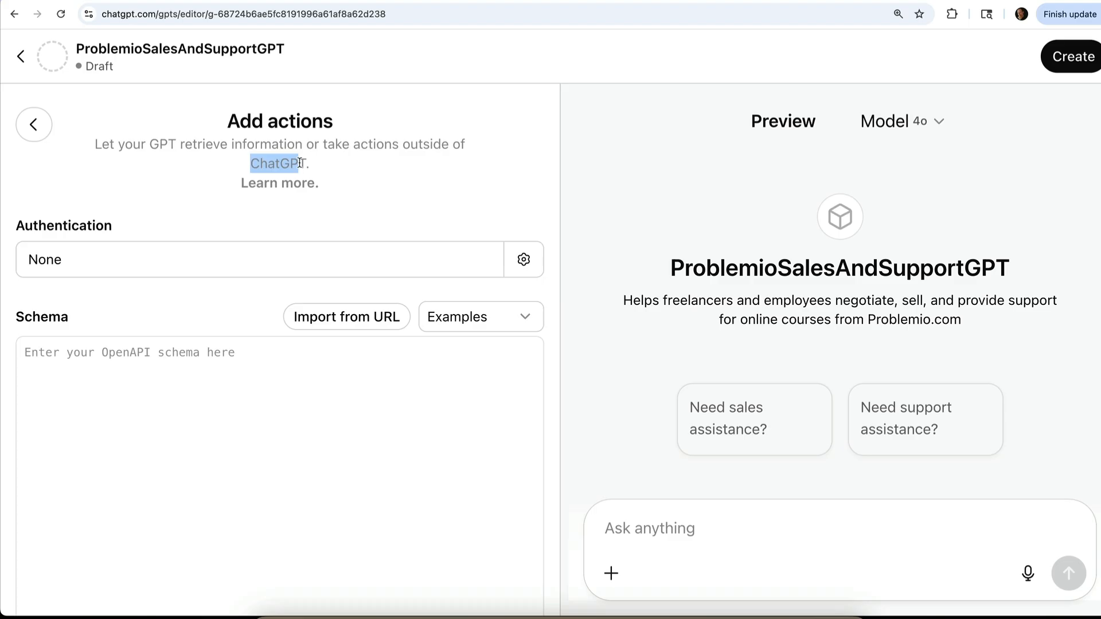
- Examine the action's authentication and schema settings, including the URL import option and the available example schemas
{"action": "scroll", "coordinate": [194, 273], "scroll_direction": "down", "scroll_amount": 2}
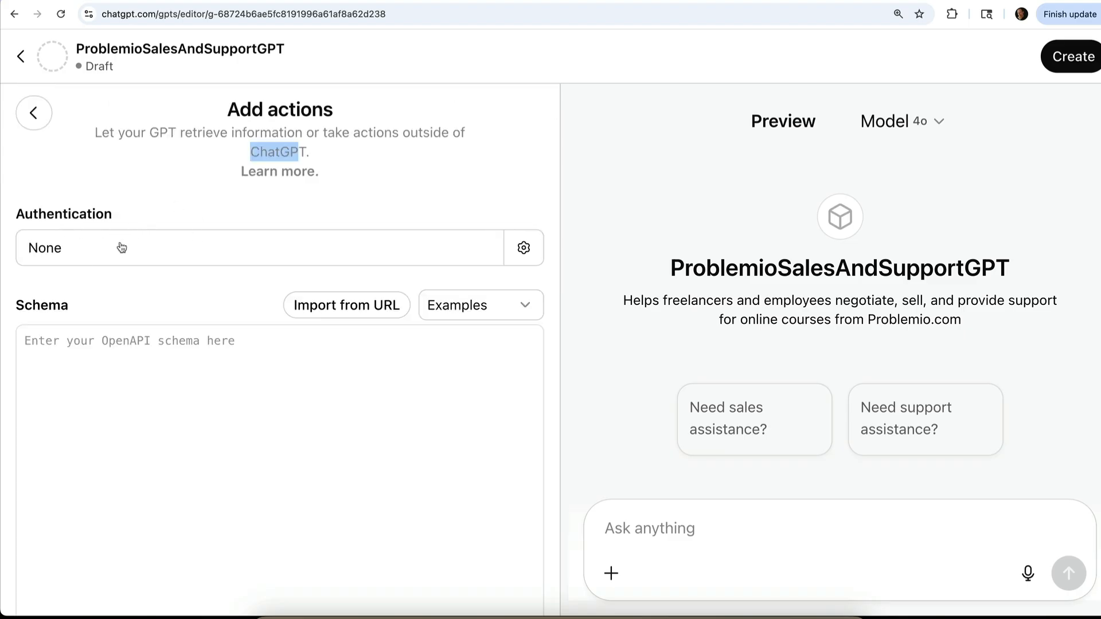
{"action": "scroll", "coordinate": [300, 263], "scroll_direction": "down", "scroll_amount": 2}
{"action": "left_click", "coordinate": [300, 263]}
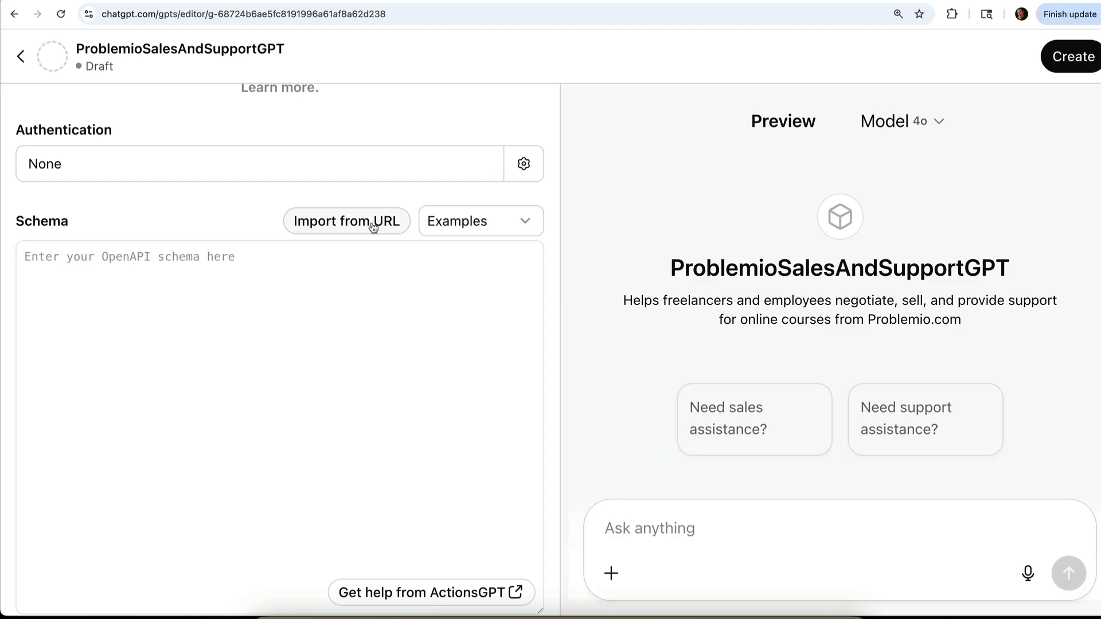
{"action": "left_click", "coordinate": [478, 224]}
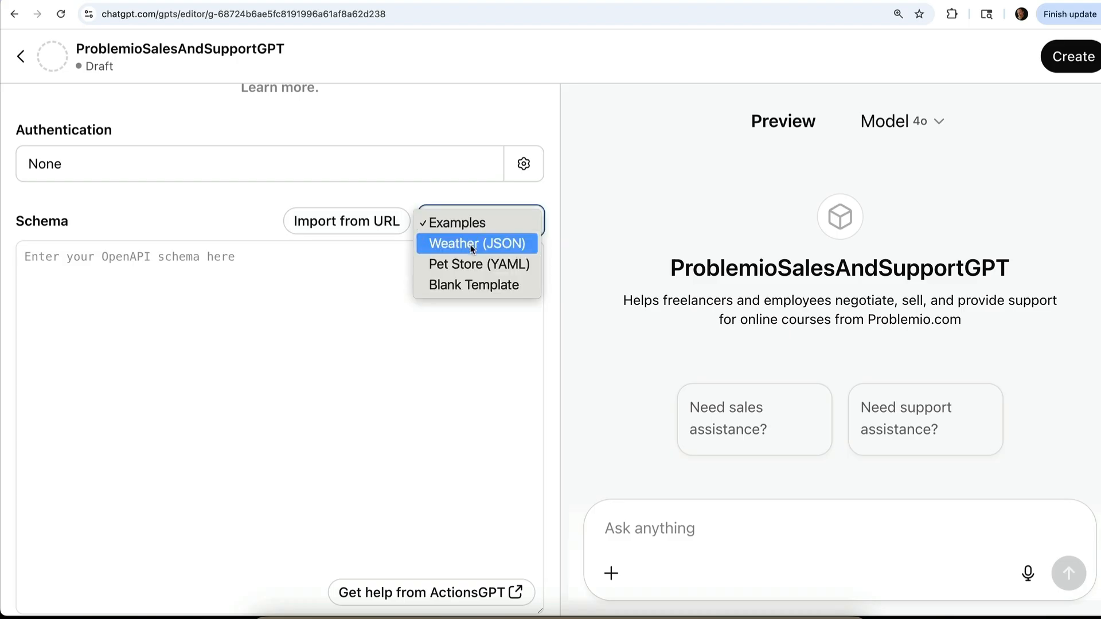
{"action": "left_click", "coordinate": [541, 200]}
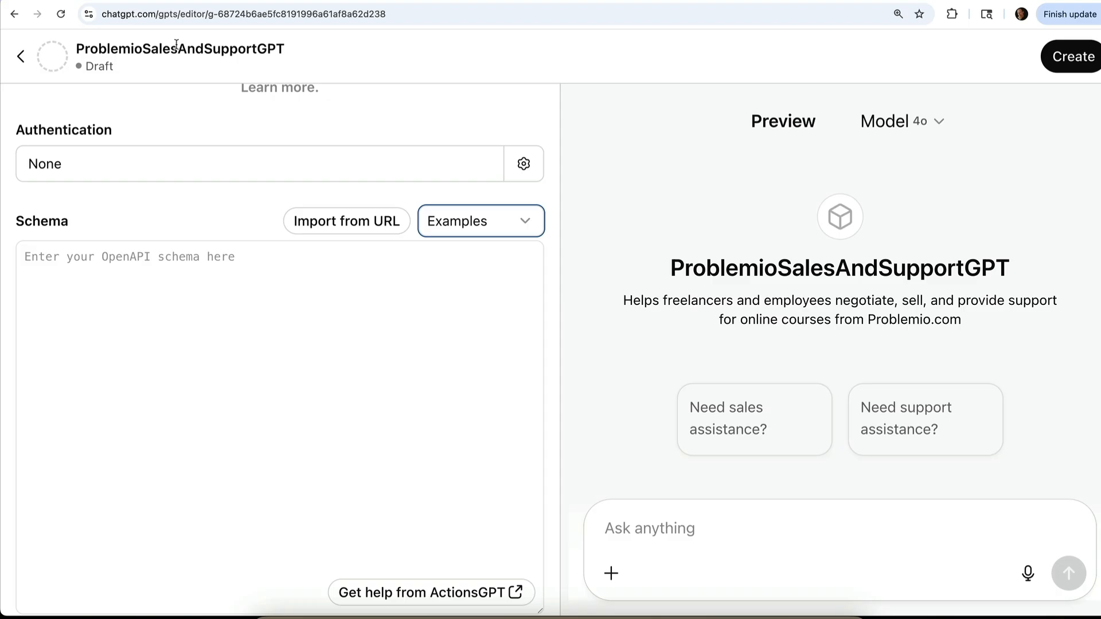
- Leave the action editor and reopen the configuration of ProblemioSalesAndSupportGPT from the list of own GPTs
{"action": "left_click", "coordinate": [22, 58]}
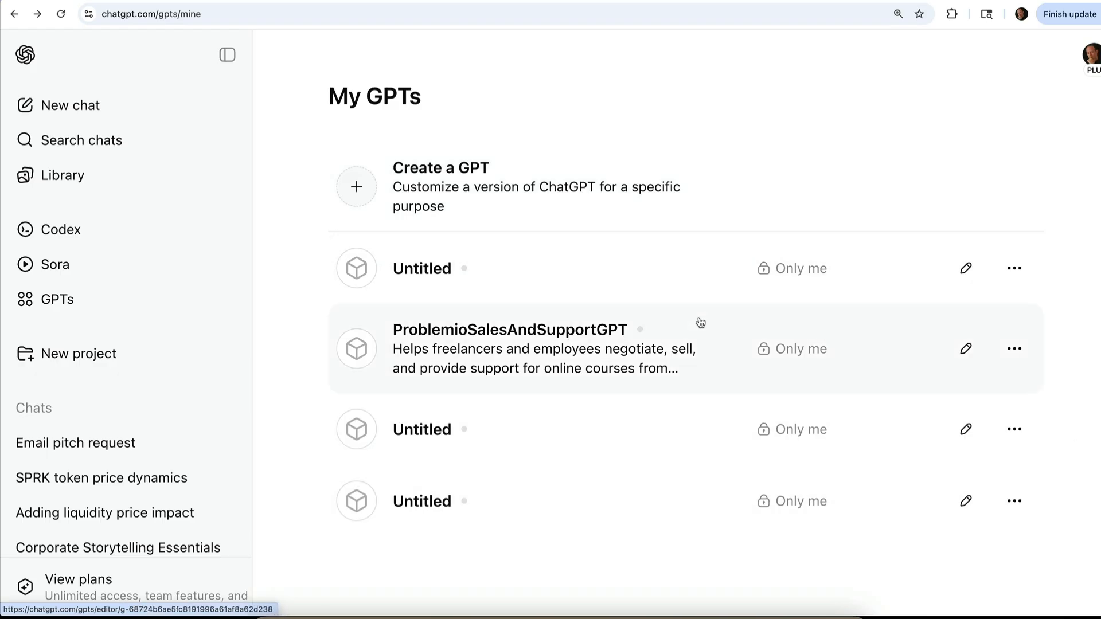
{"action": "left_click", "coordinate": [967, 348]}
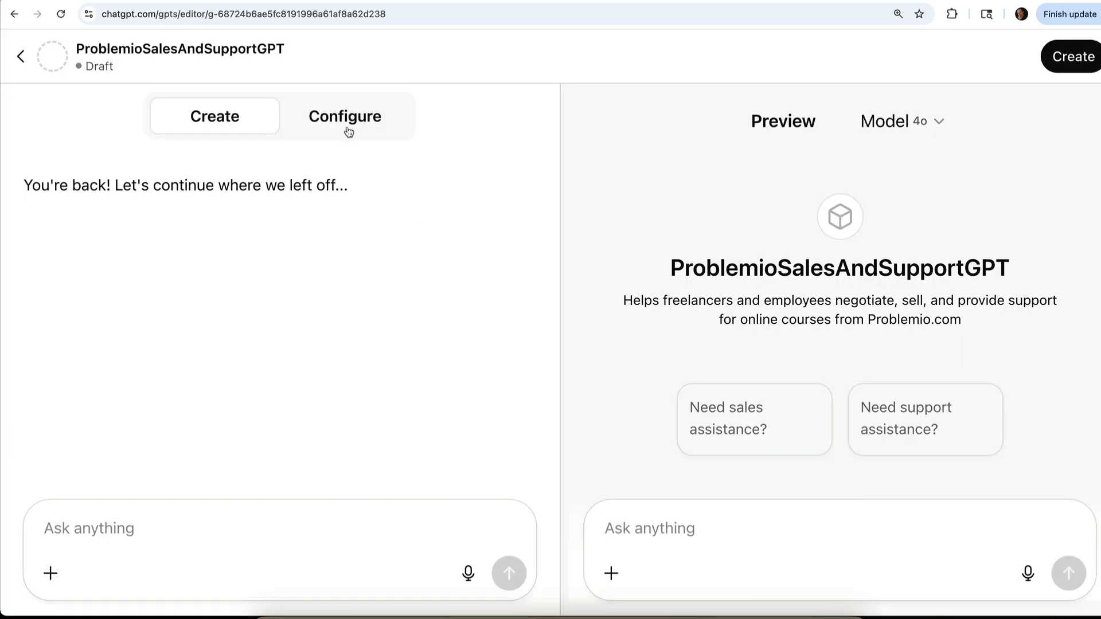
{"action": "left_click", "coordinate": [347, 129]}
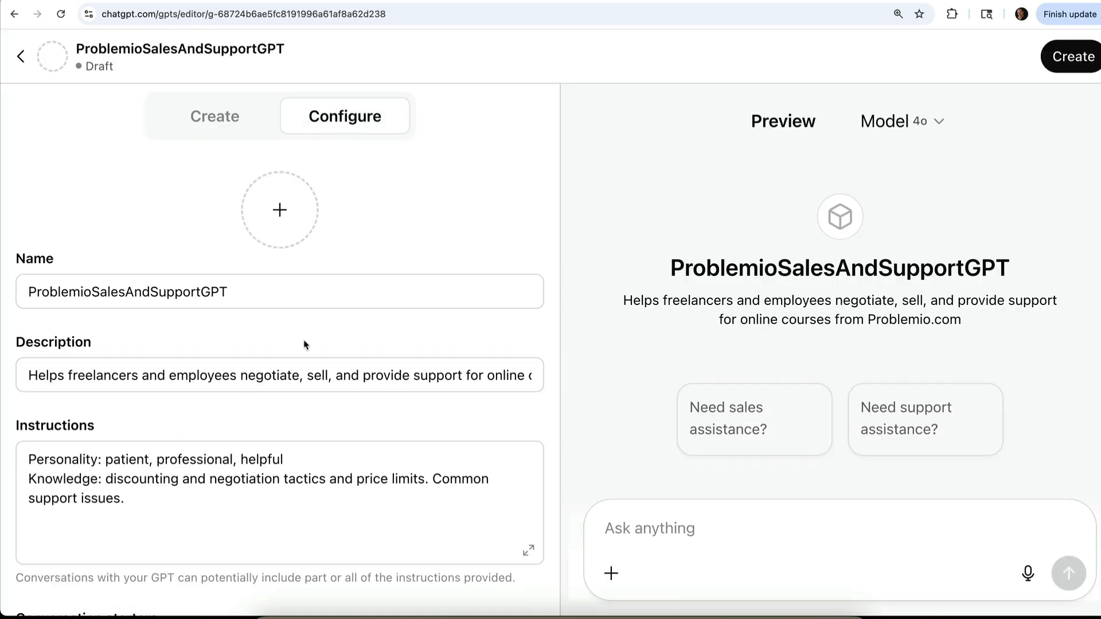
- Upload the photo UDEMY-1125.jpg from the Downloads folder as the GPT's profile image
{"action": "left_click", "coordinate": [280, 216]}
{"action": "left_click", "coordinate": [287, 281]}
{"action": "scroll", "coordinate": [351, 242], "scroll_direction": "down", "scroll_amount": 3}
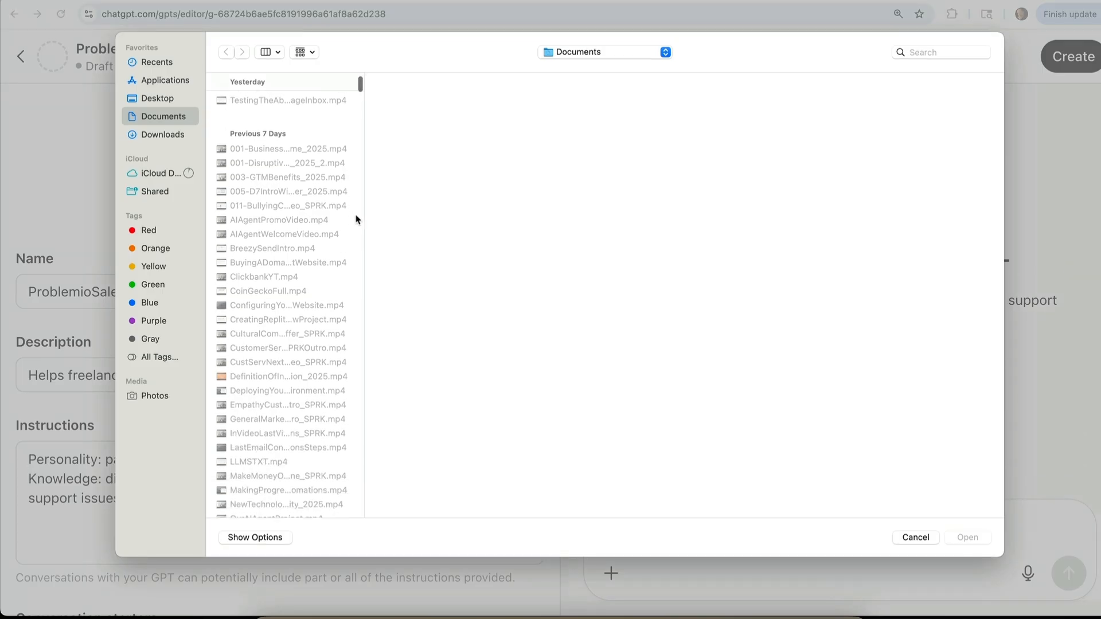
{"action": "left_click_drag", "start_coordinate": [359, 86], "coordinate": [265, 527]}
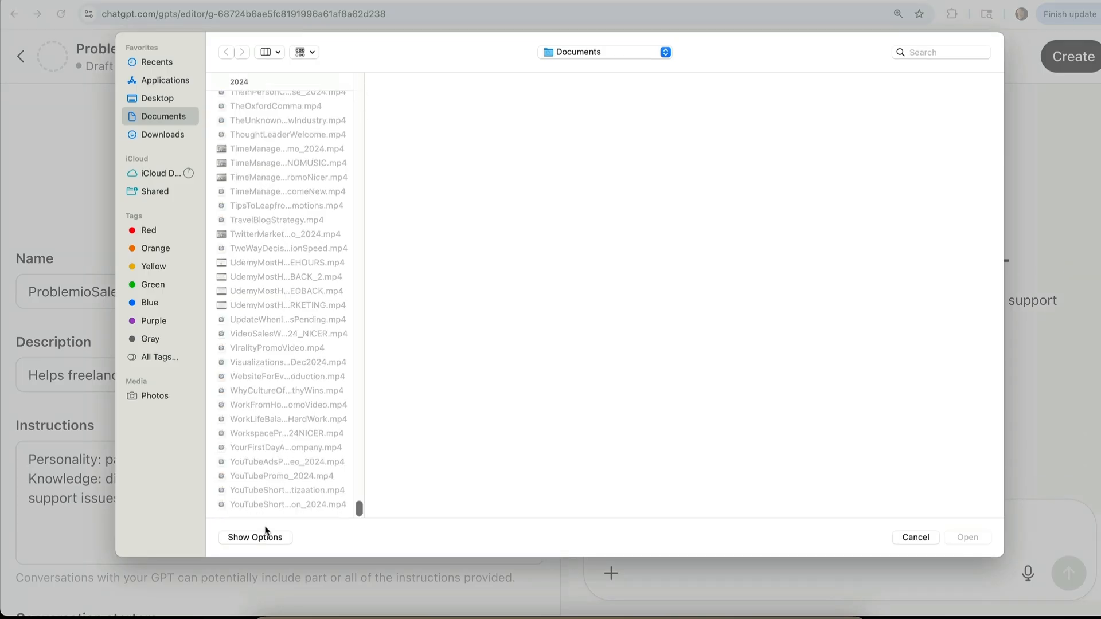
{"action": "left_click", "coordinate": [166, 135]}
{"action": "scroll", "coordinate": [259, 411], "scroll_direction": "up", "scroll_amount": 15}
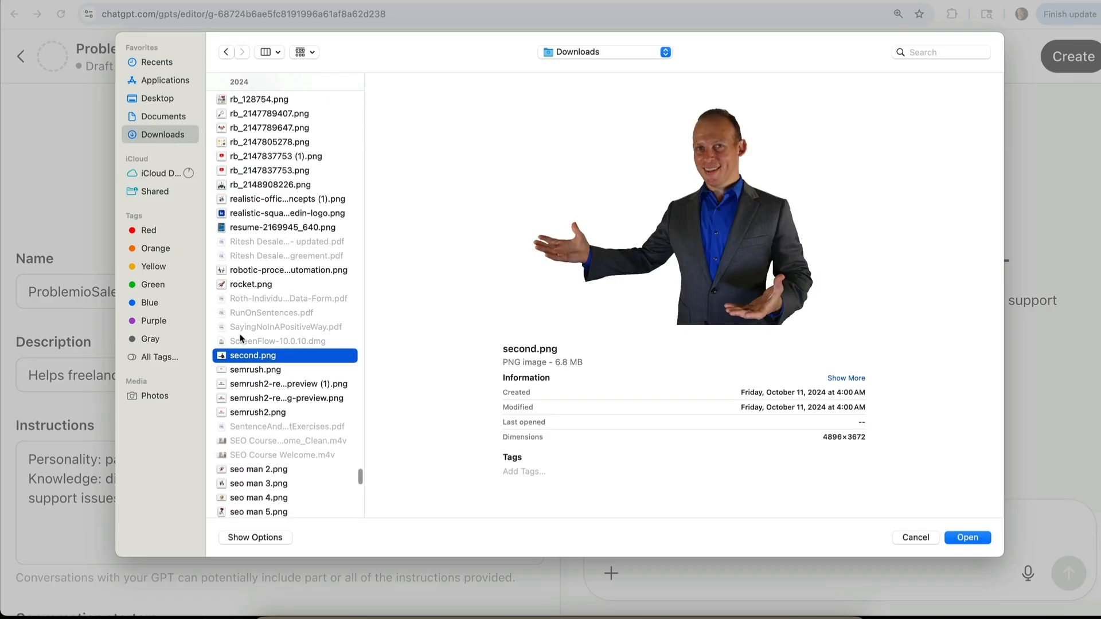
{"action": "scroll", "coordinate": [240, 336], "scroll_direction": "up", "scroll_amount": 1}
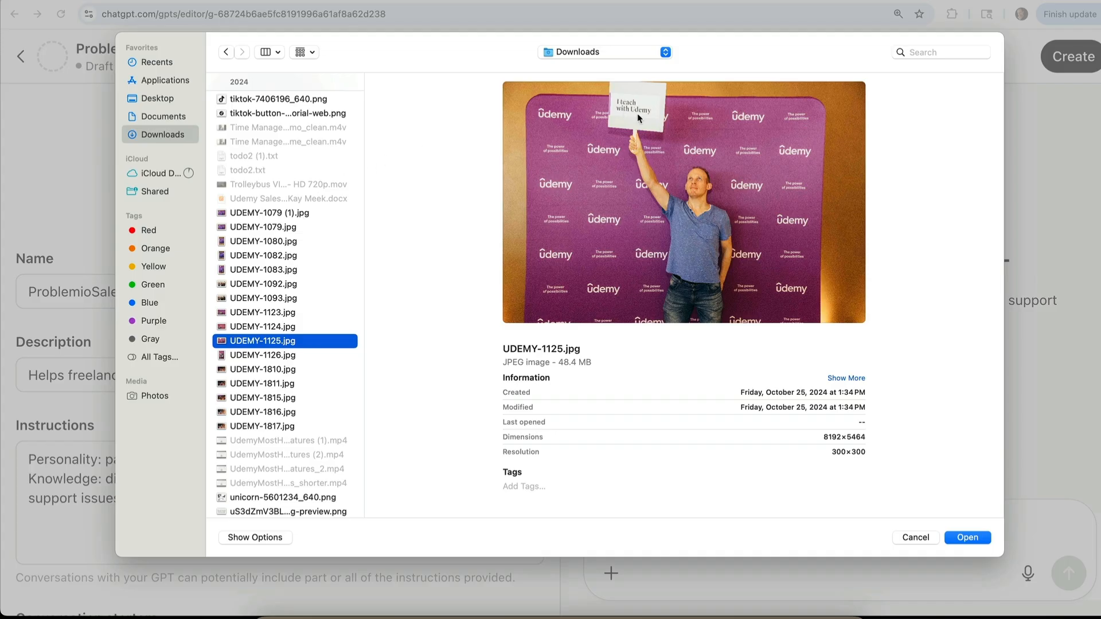
{"action": "key", "text": "Return"}
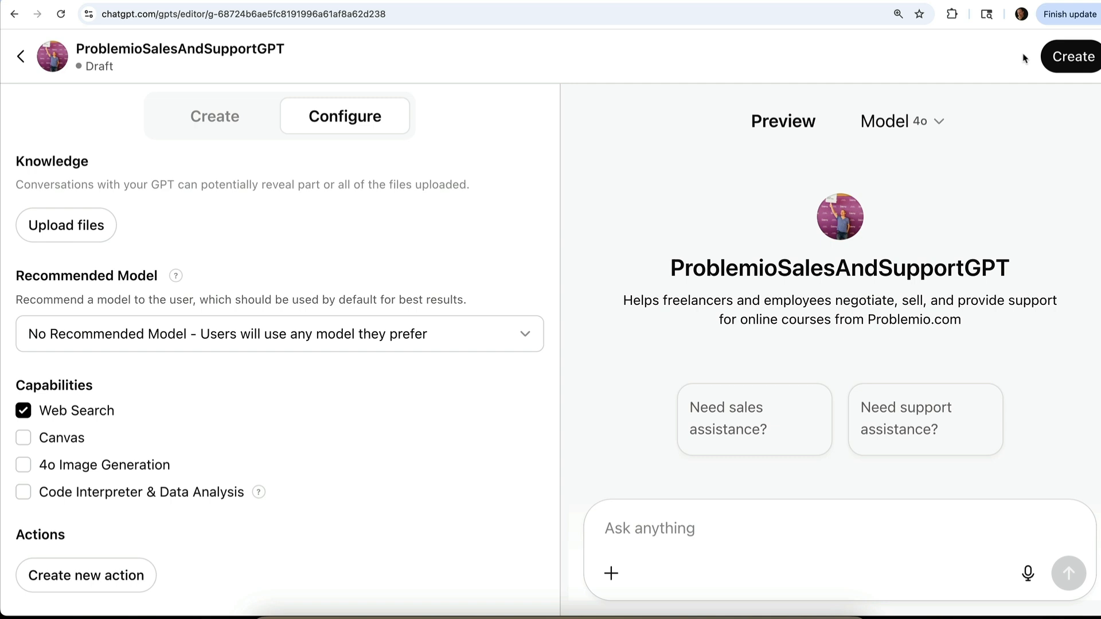
- Create the GPT with sharing set to Anyone with the link, and view its live page and web address
{"action": "left_click", "coordinate": [1078, 60]}
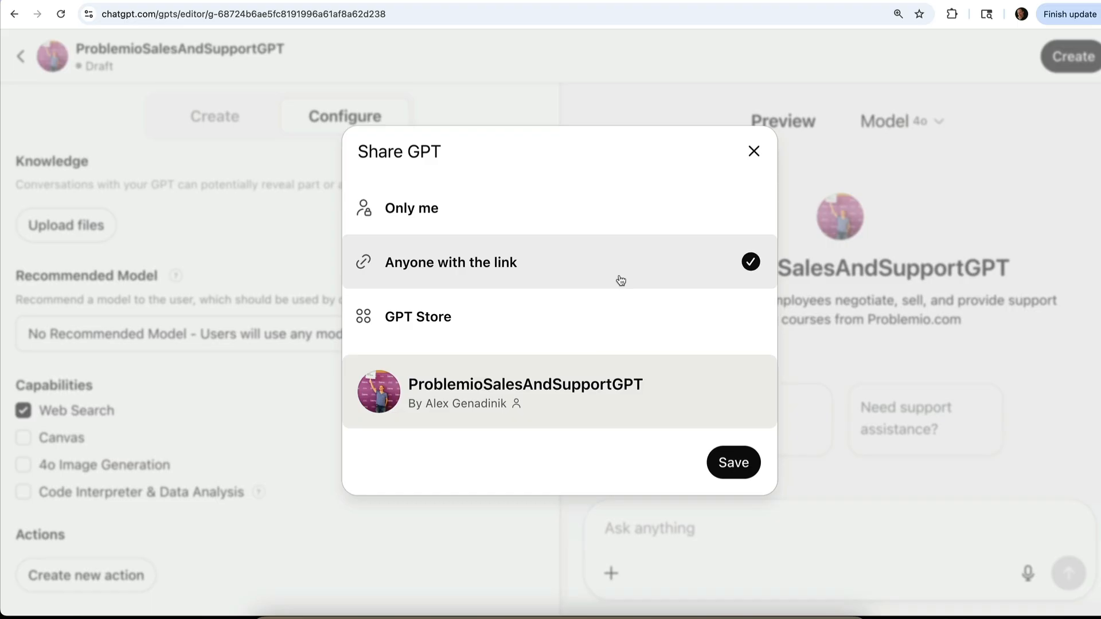
{"action": "left_click", "coordinate": [732, 462]}
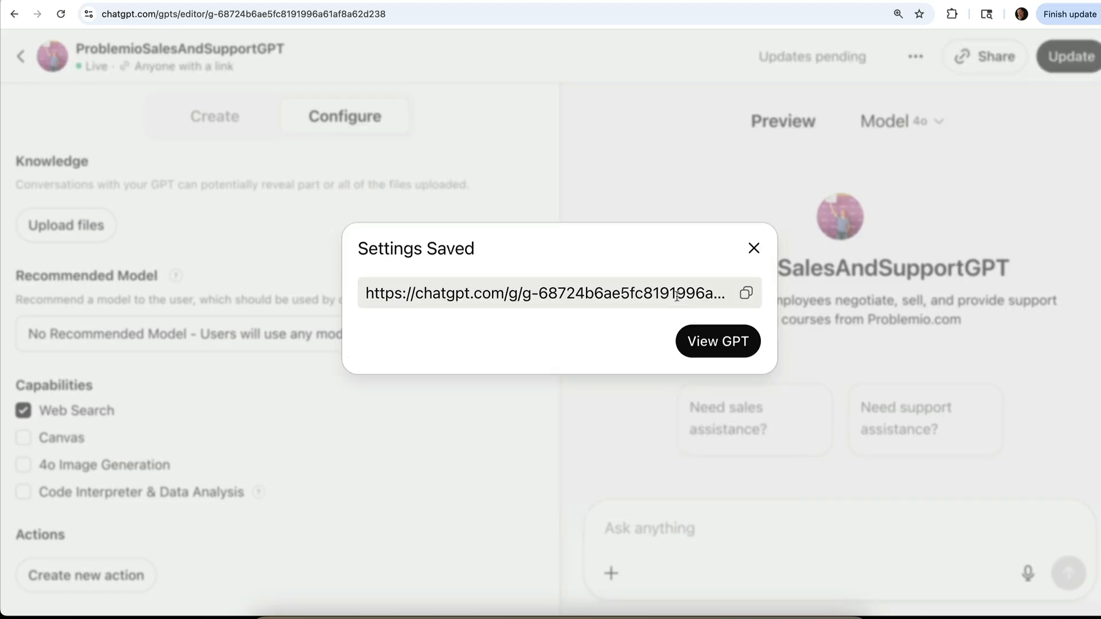
{"action": "left_click", "coordinate": [721, 349]}
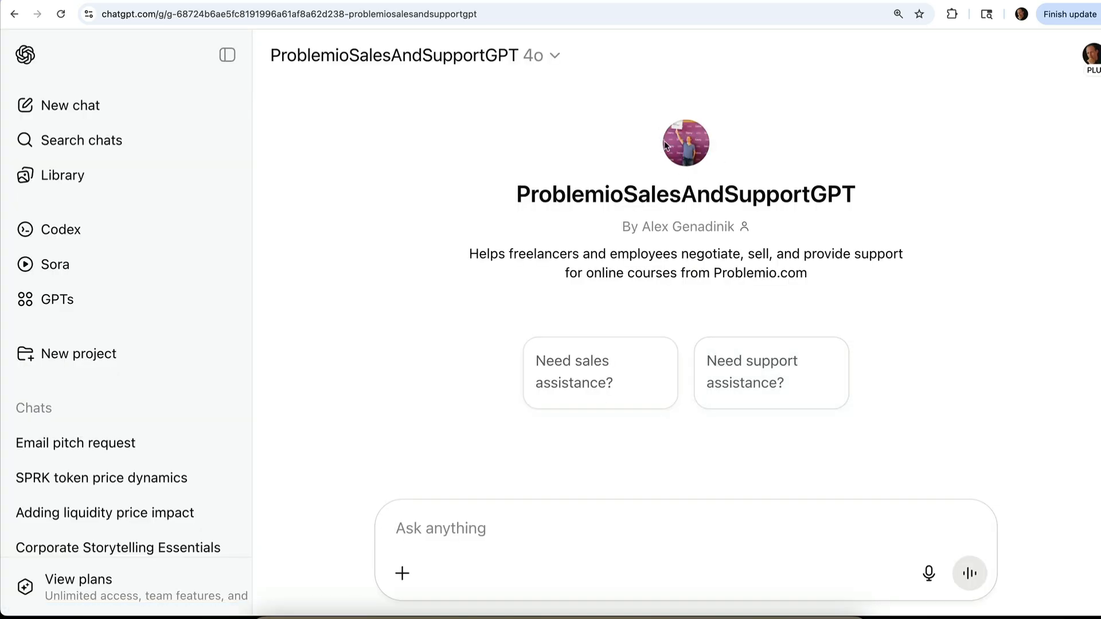
{"action": "left_click", "coordinate": [218, 15]}
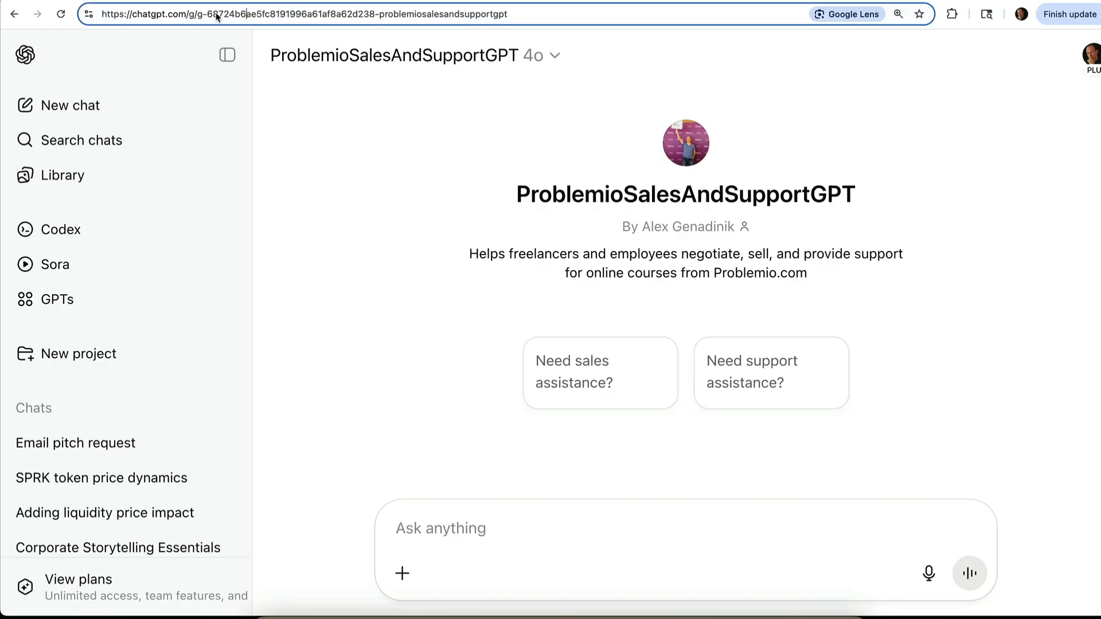
{"action": "left_click", "coordinate": [427, 546]}
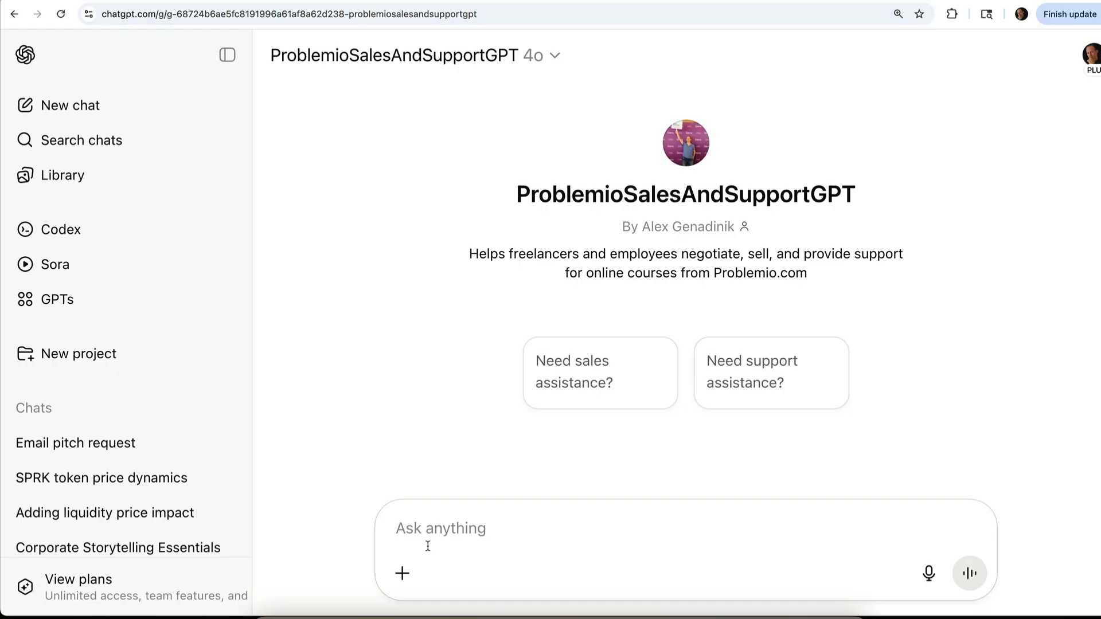